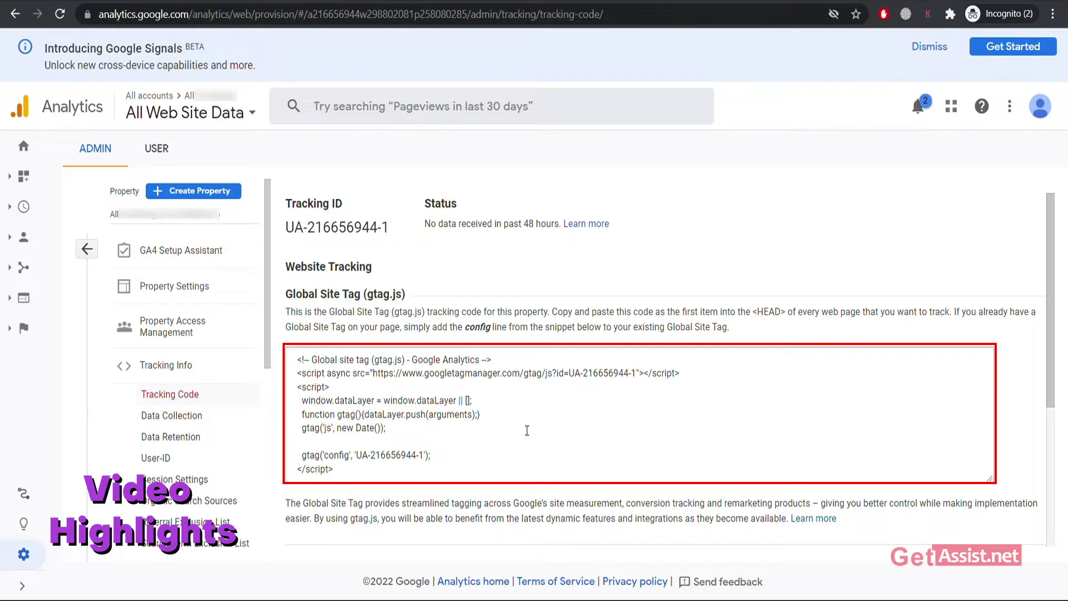
- Select the entire Global Site Tag (gtag.js) snippet on the Tracking Code page
left_click(480, 452)
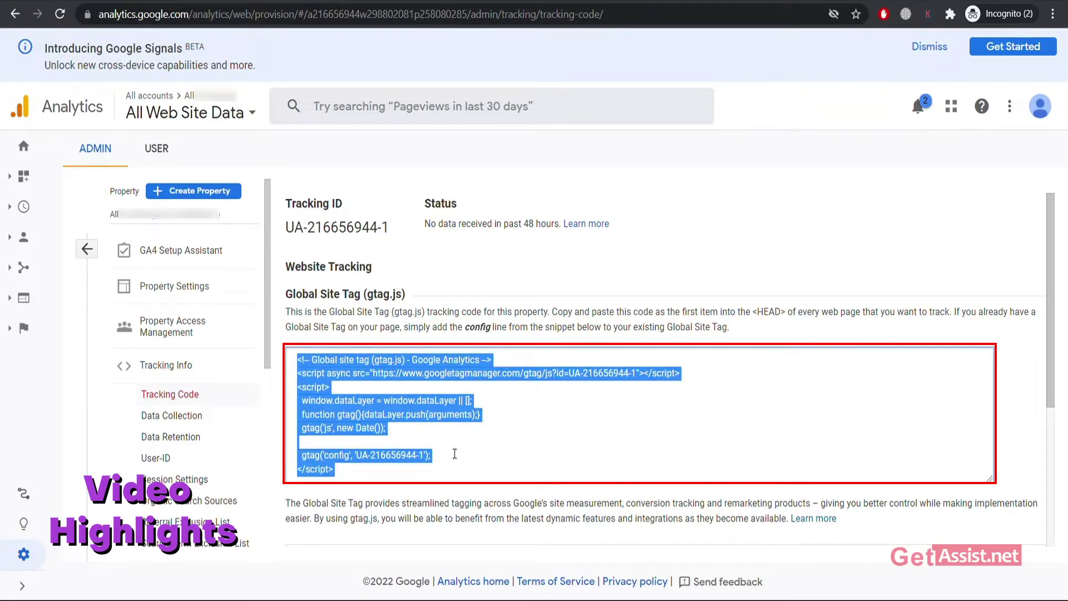
left_click(403, 425)
scroll(724, 336, "down", 4)
scroll(725, 336, "up", 4)
scroll(725, 337, "down", 4)
scroll(724, 337, "up", 4)
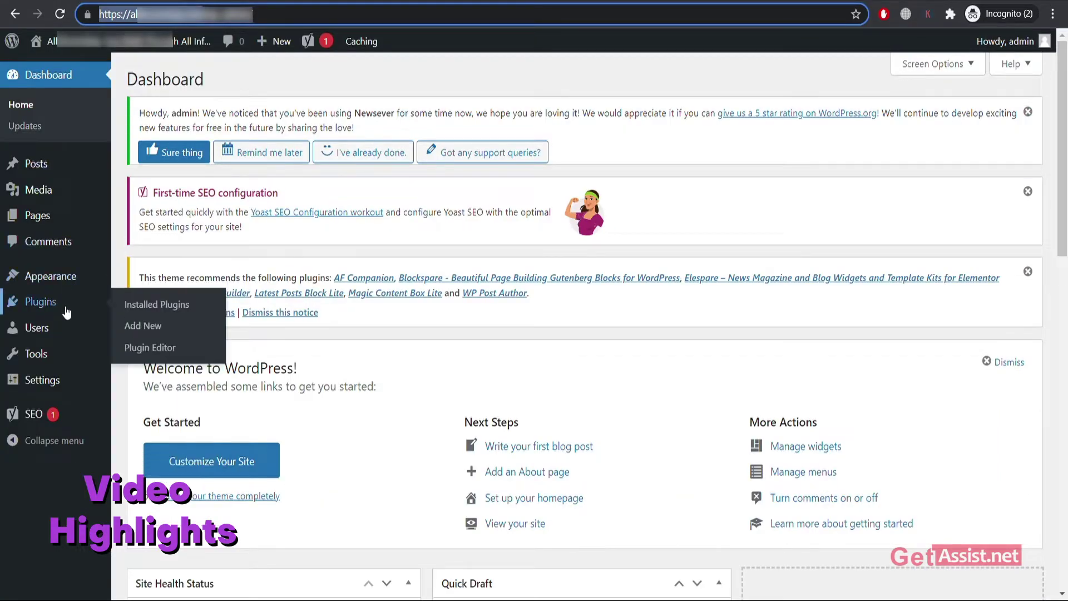
- Switch to the WordPress dashboard and open the Theme Editor
mouse_move(78, 285)
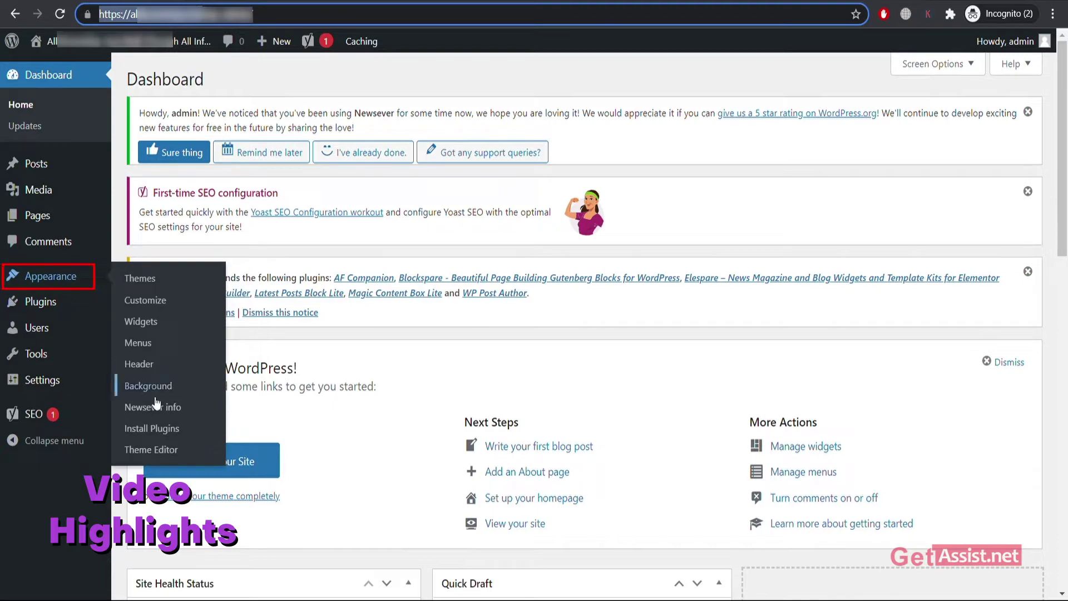
left_click(174, 454)
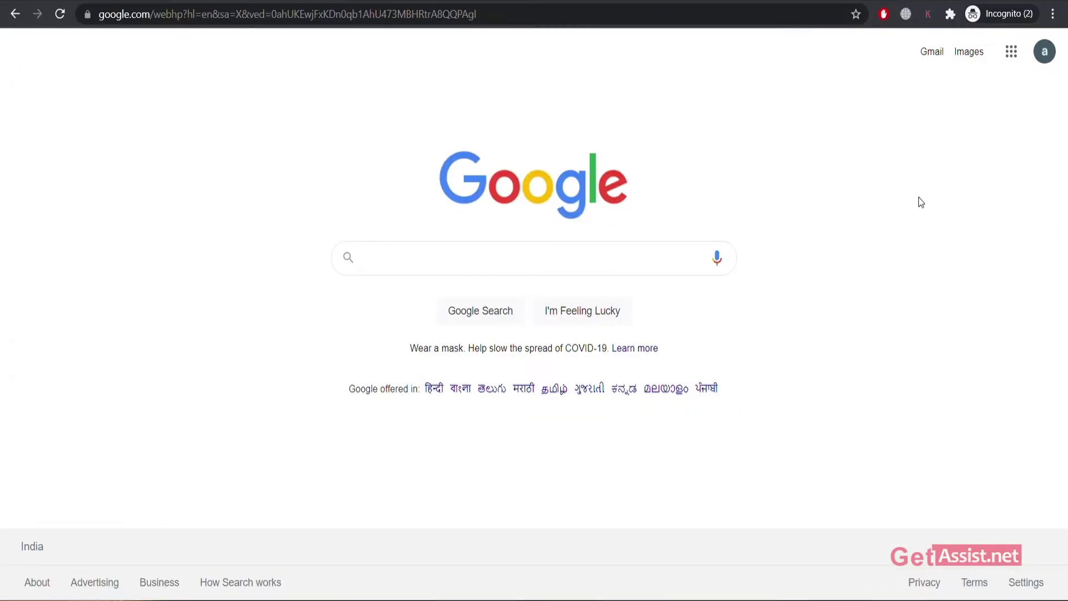
- Search Google for google analytics
left_click(663, 272)
type("Google an")
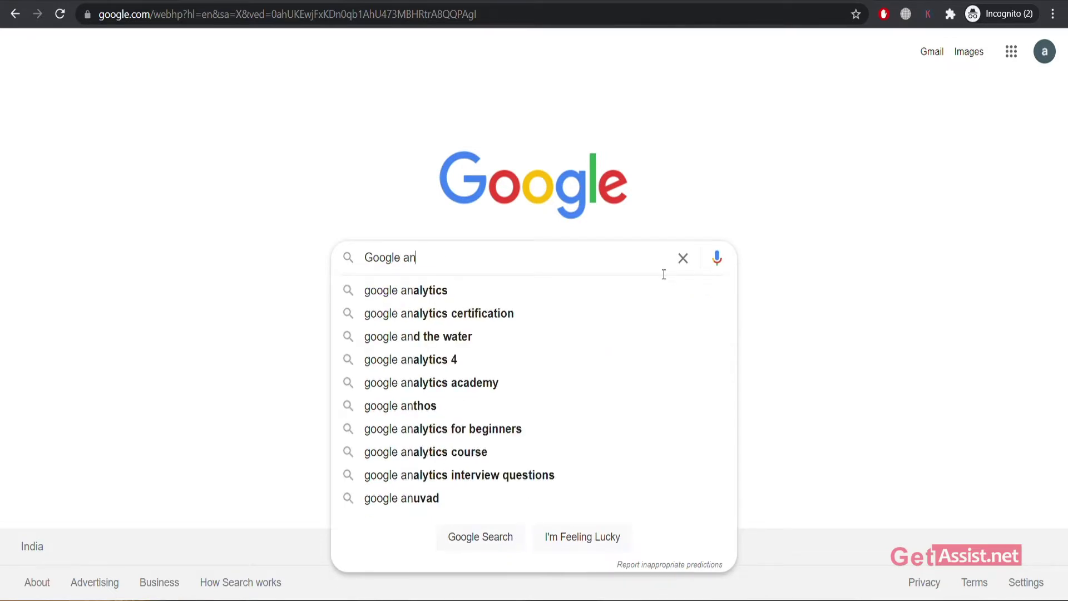
key("Down")
key("Return")
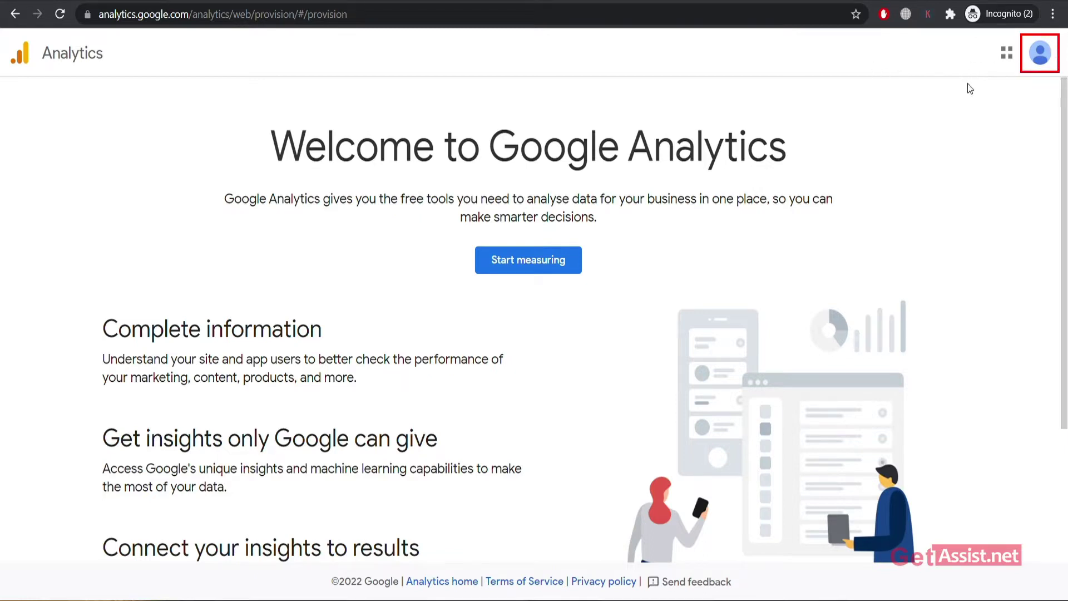
- Check the signed-in account's options and start setting up a new Analytics account
left_click(1039, 52)
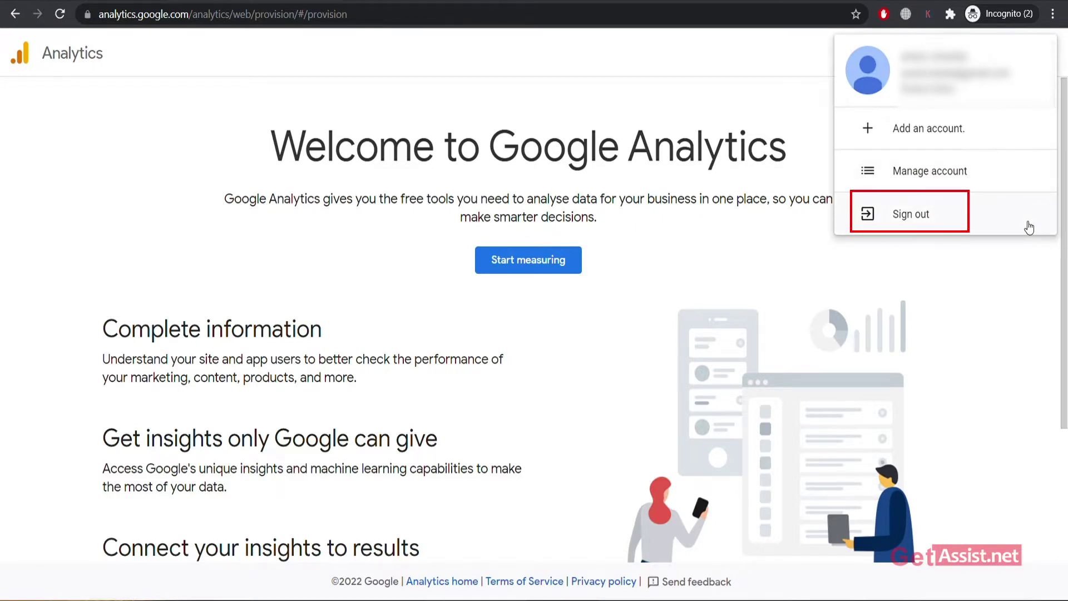
key("Escape")
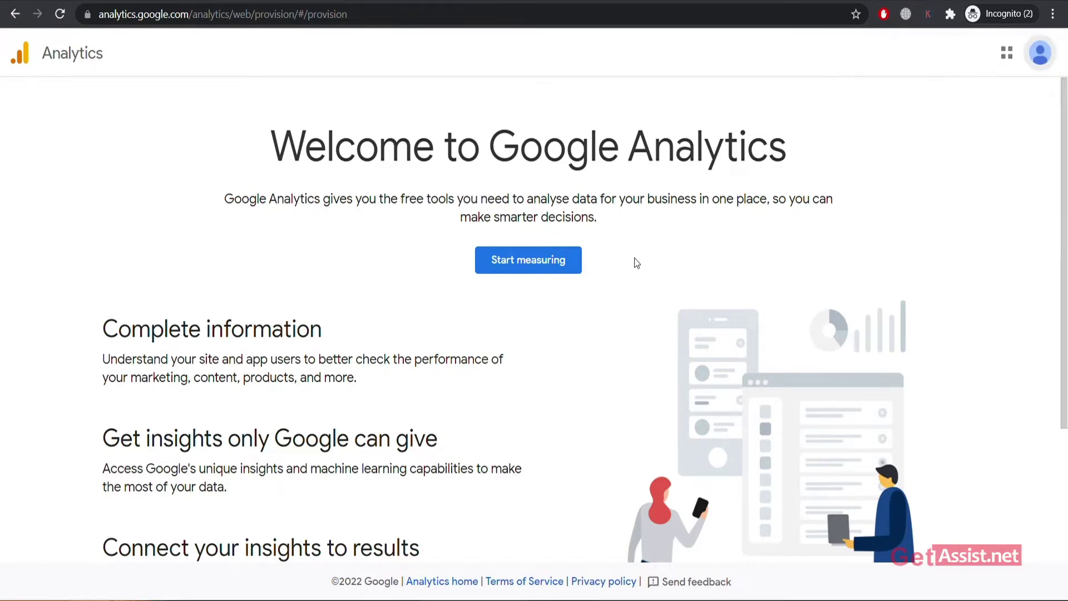
left_click(553, 262)
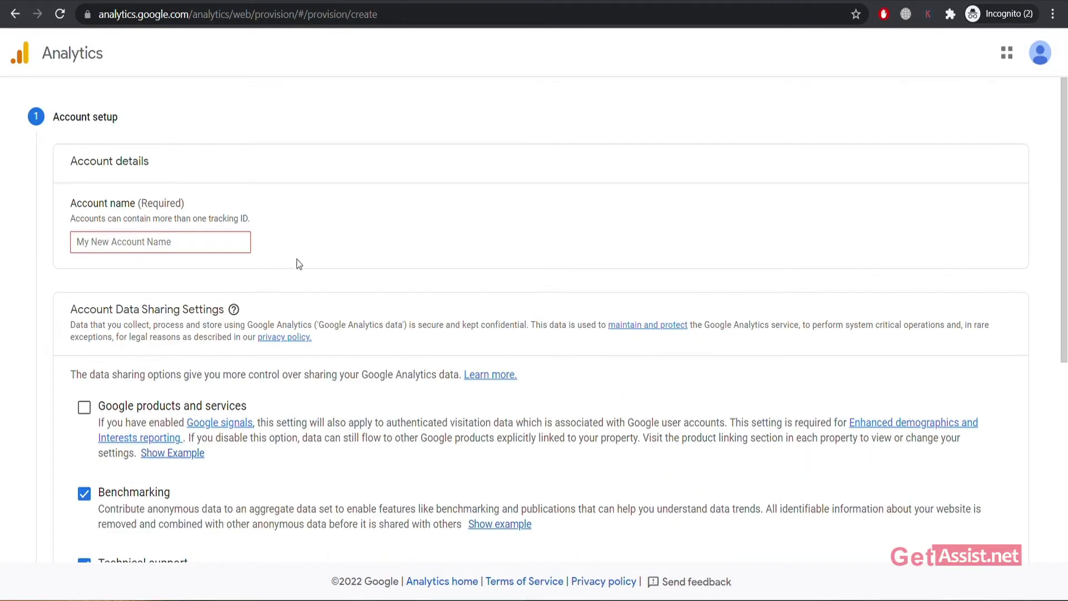
- Enter the website's name as the new Analytics account name
left_click(171, 249)
type("Z")
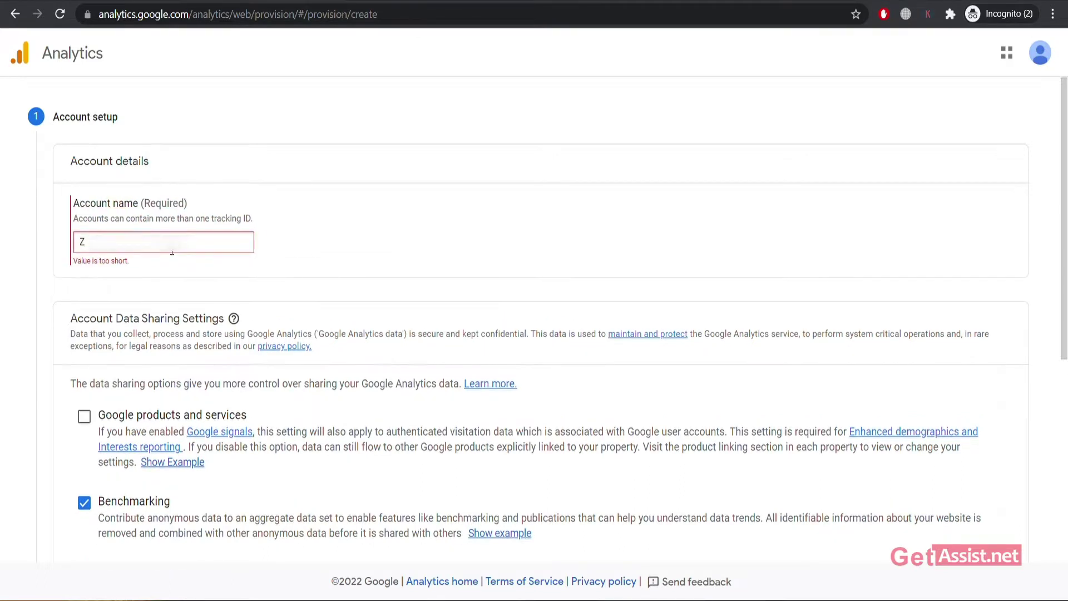
key("BackSpace")
type("All")
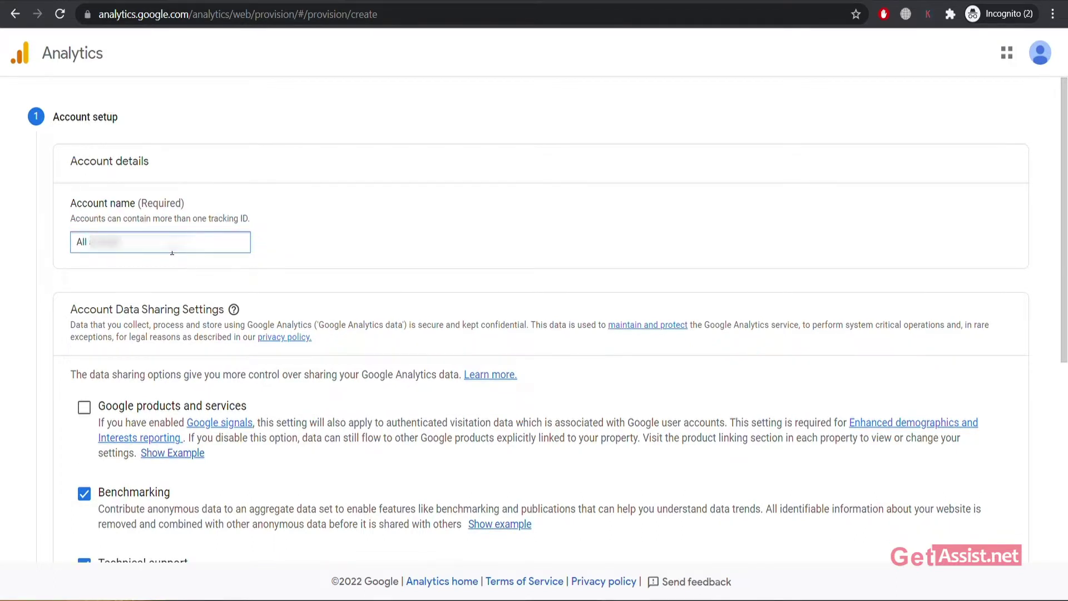
type("ent")
- Review the account data sharing settings, keep the default choices, and continue to the property setup
scroll(167, 254, "down", 3)
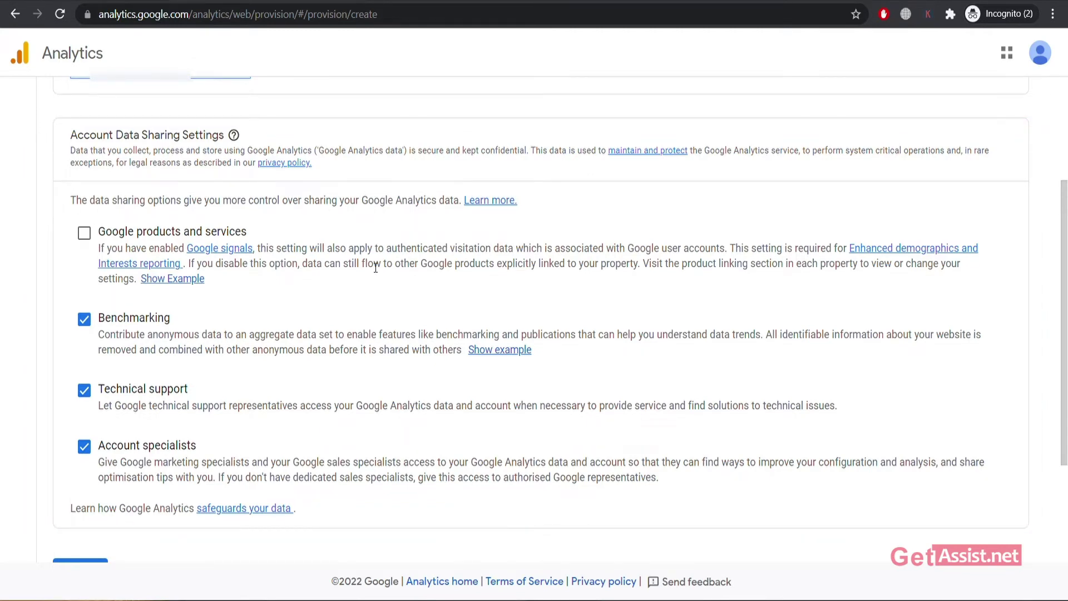
scroll(375, 268, "up", 3)
scroll(376, 268, "down", 3)
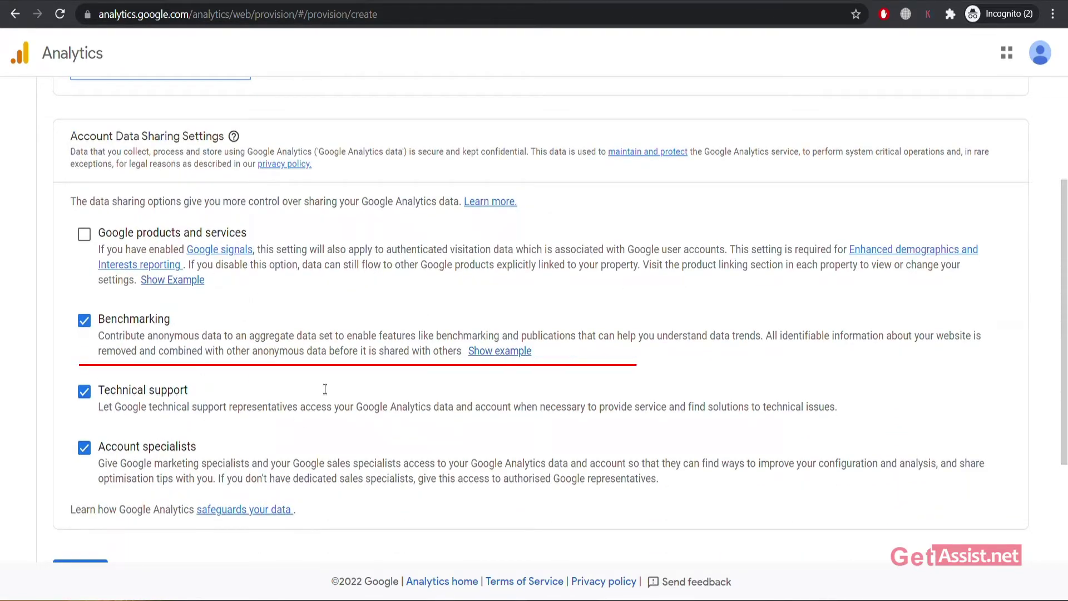
scroll(322, 389, "down", 2)
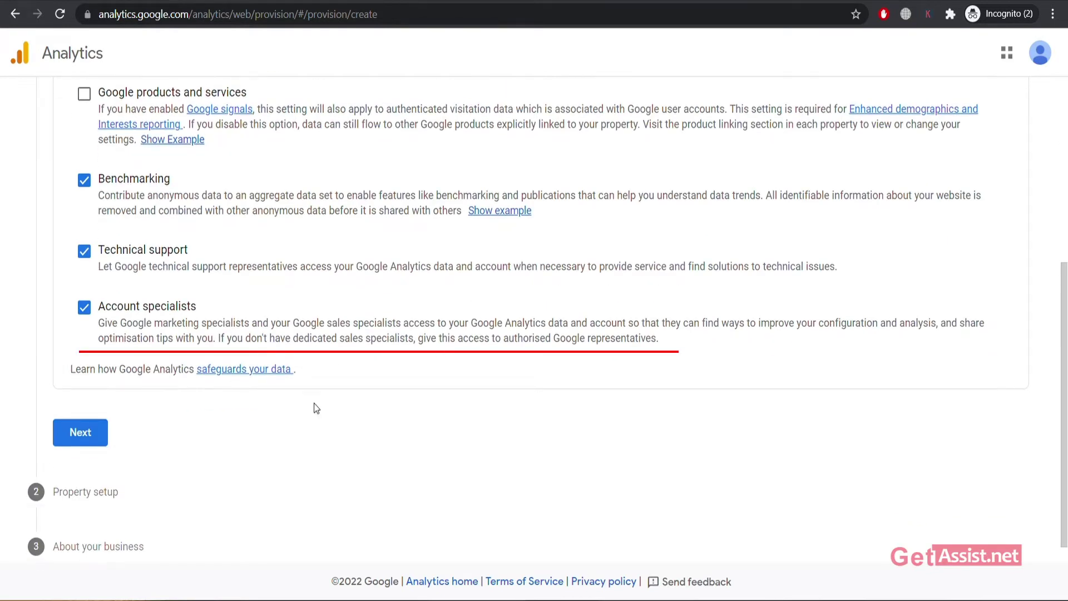
scroll(315, 406, "up", 3)
scroll(315, 407, "down", 3)
scroll(314, 406, "up", 1)
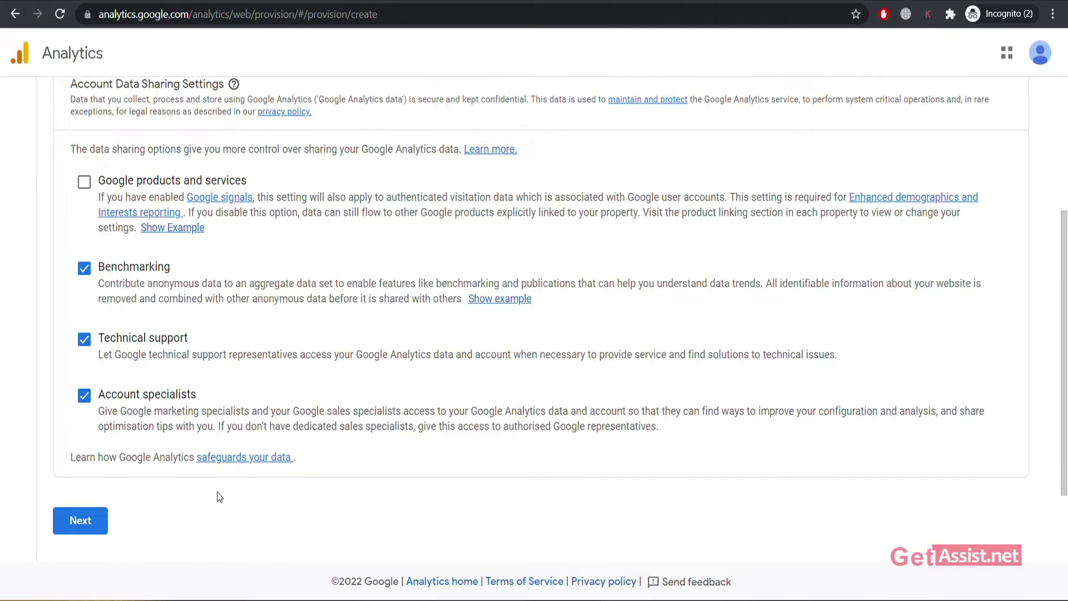
left_click(92, 532)
- Name the new property All Accessing
left_click(175, 241)
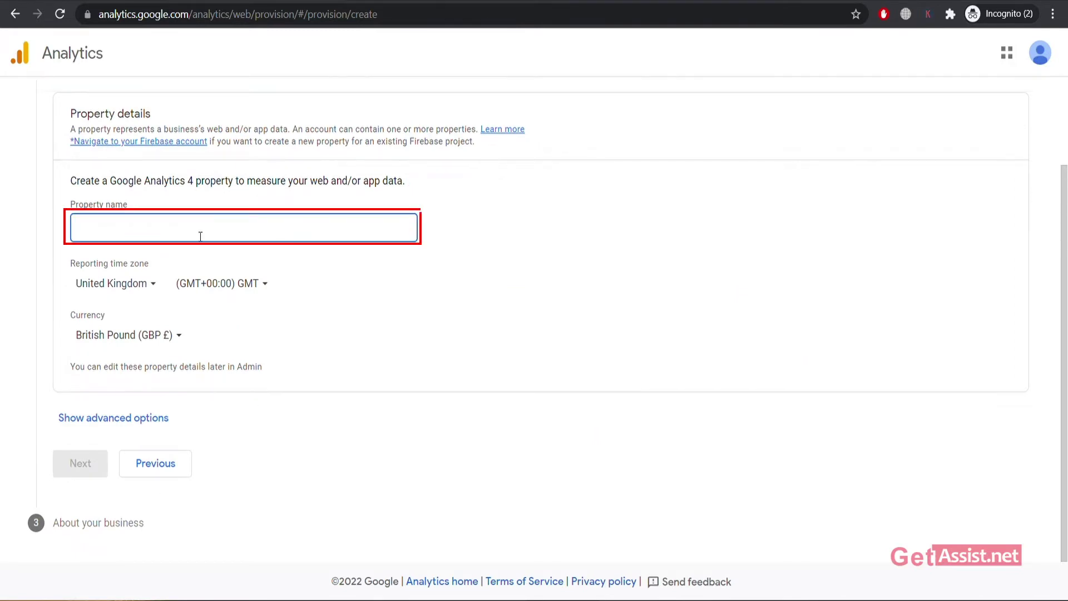
type("All Access")
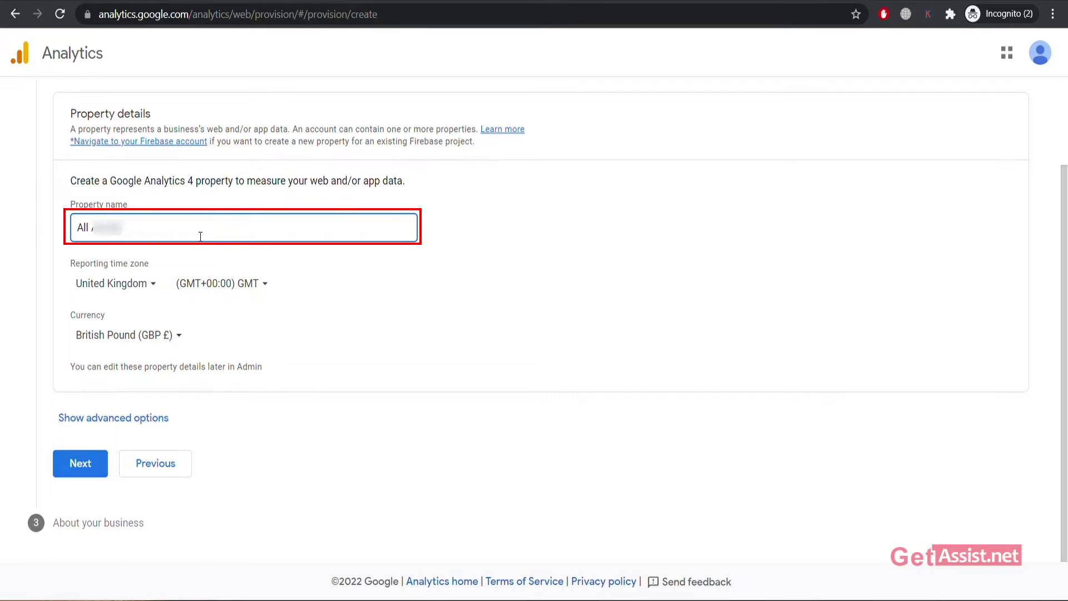
type("orie")
- Set the property's currency to US Dollar (USD US$)
left_click(169, 336)
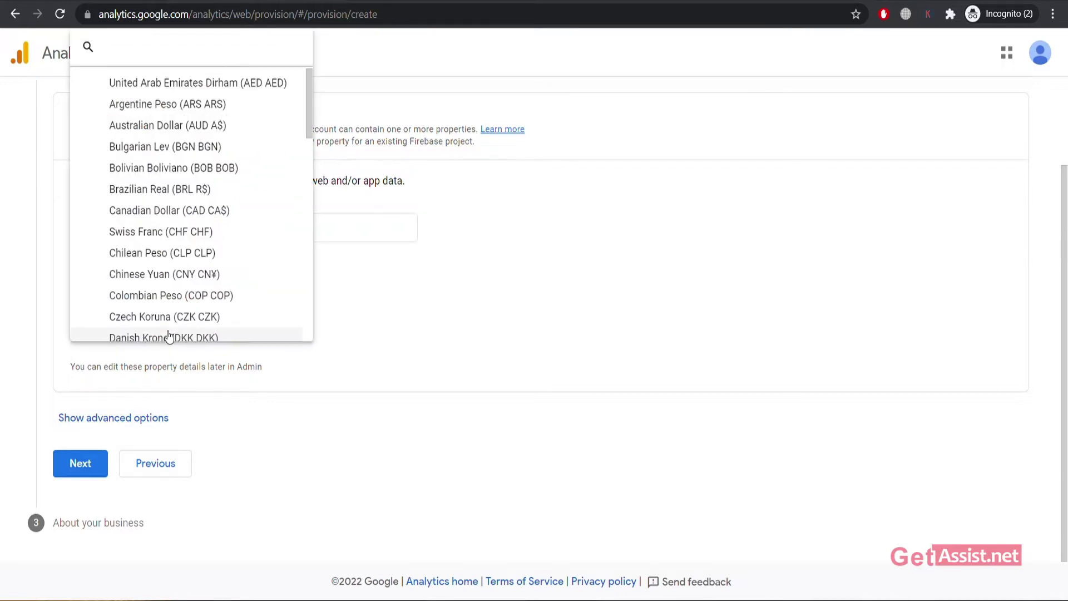
left_click(225, 52)
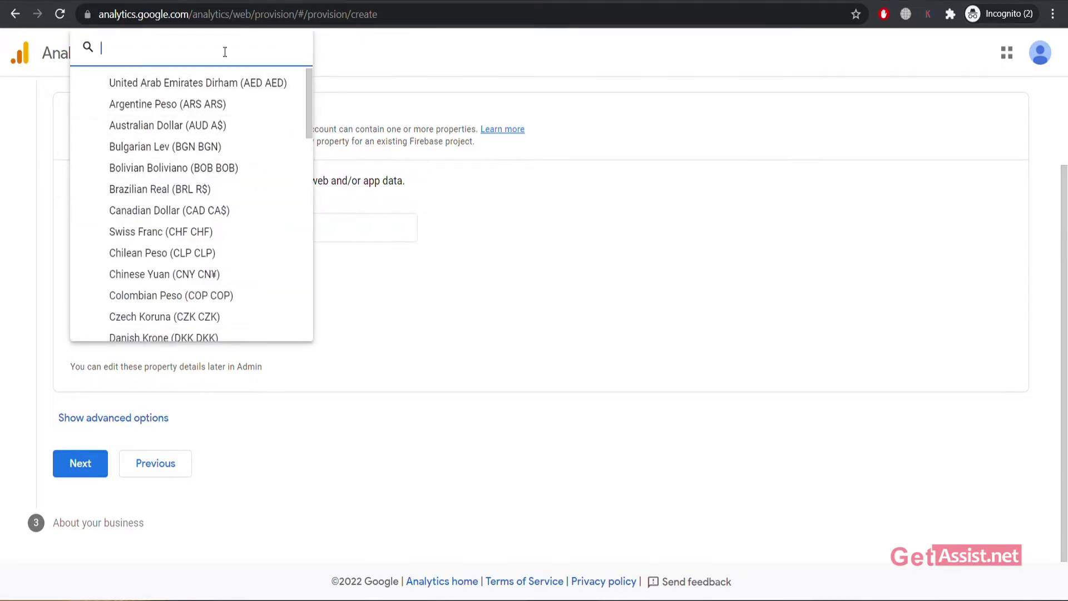
type("un")
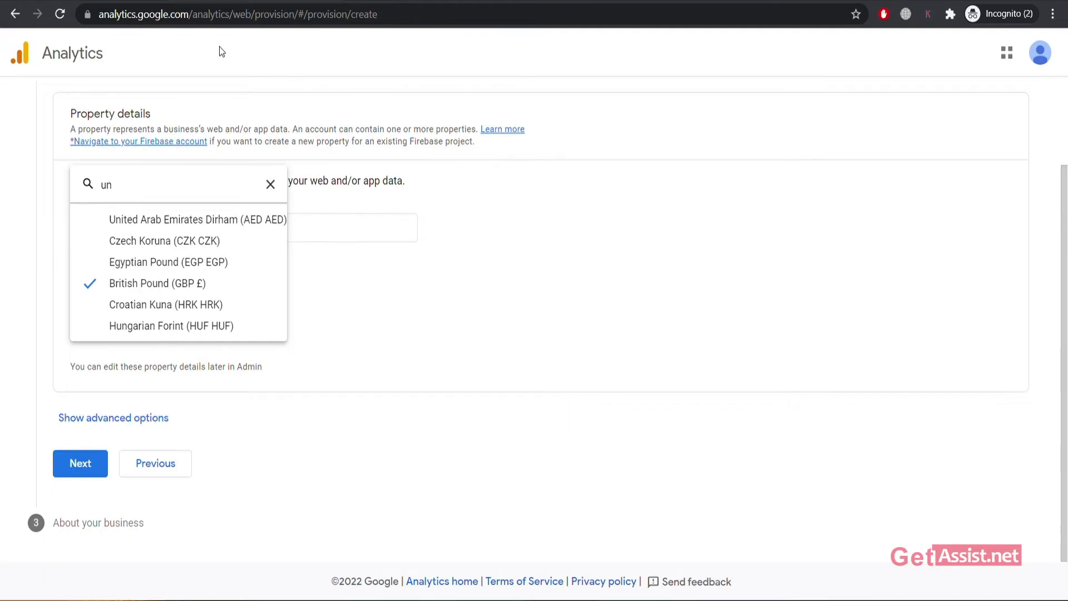
left_click(200, 192)
key("BackSpace")
type("s")
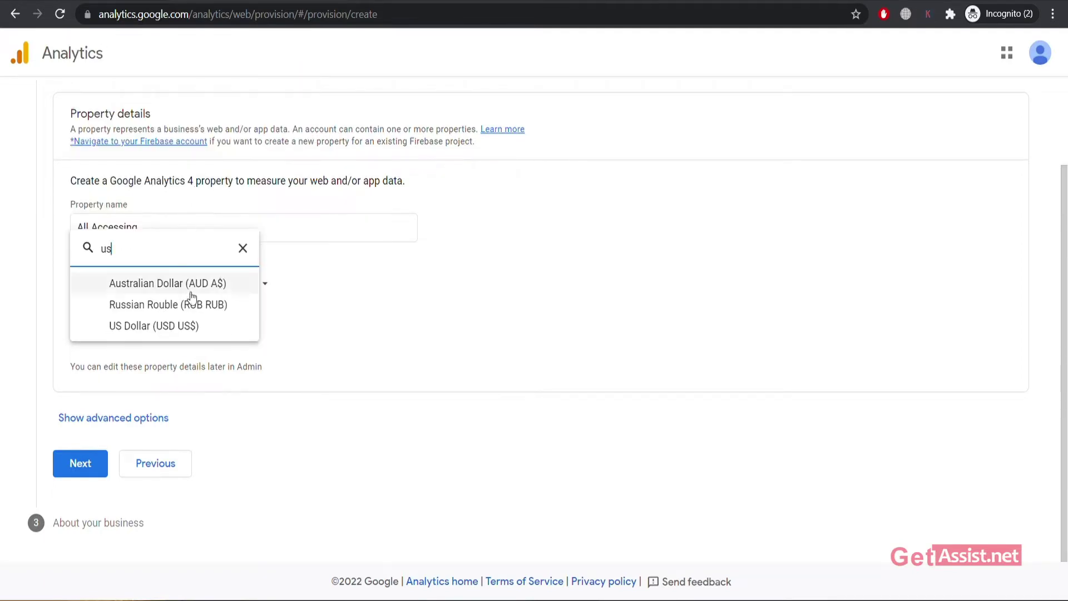
left_click(196, 329)
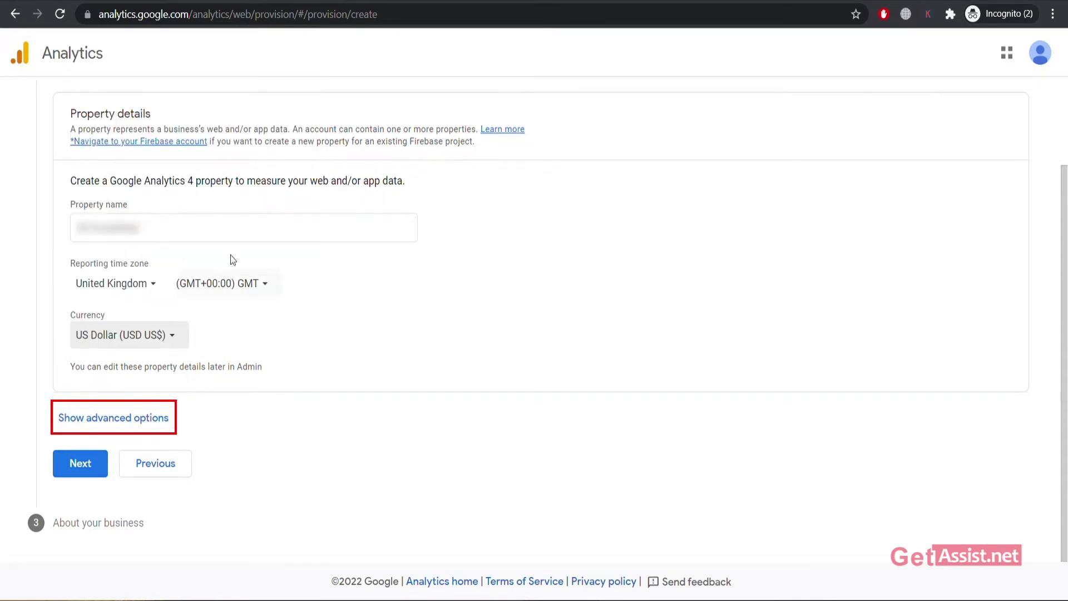
- Show the advanced options and enable creating a Universal Analytics property
left_click(143, 420)
scroll(294, 382, "down", 2)
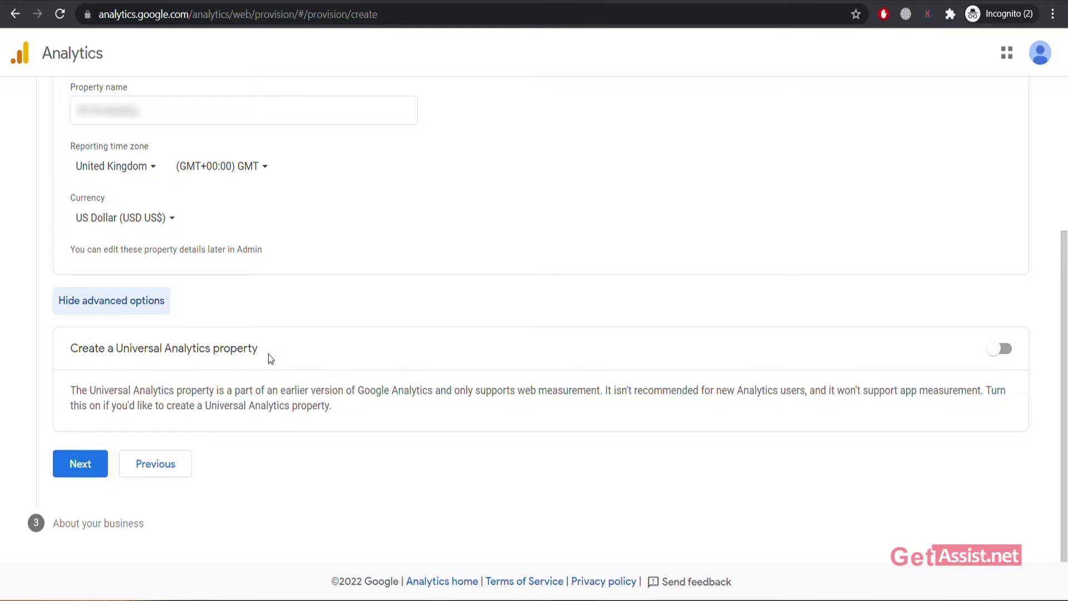
left_click(1001, 349)
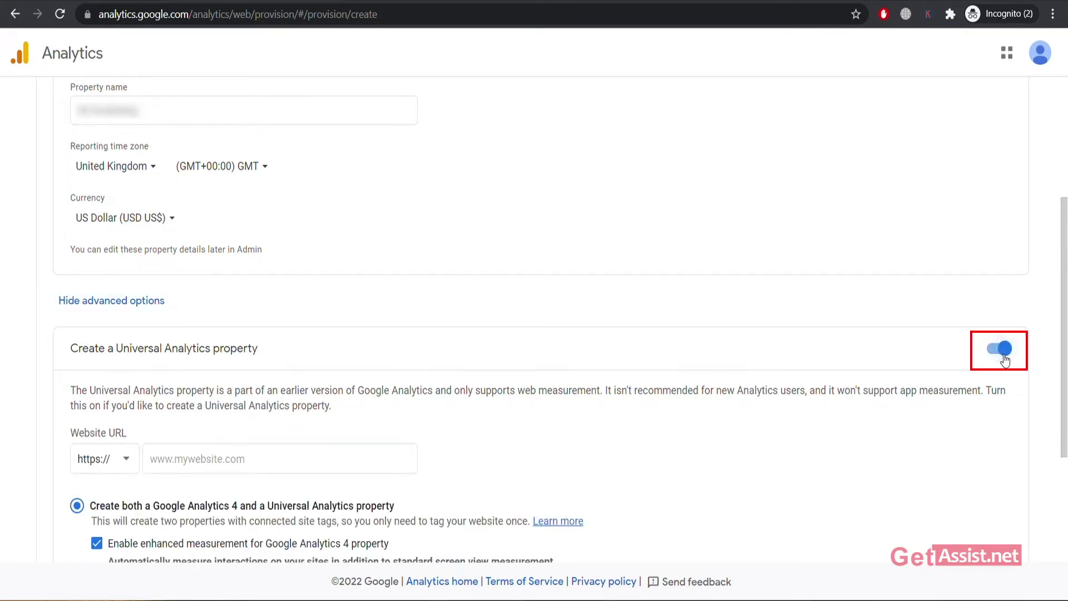
scroll(1005, 361, "down", 3)
left_click(279, 300)
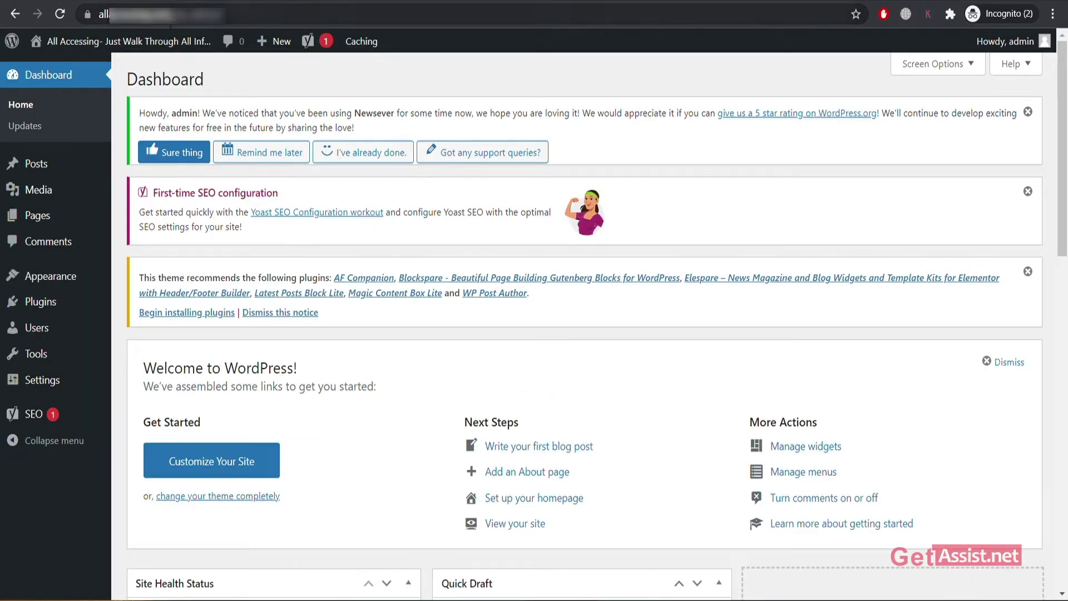
key("ctrl+l")
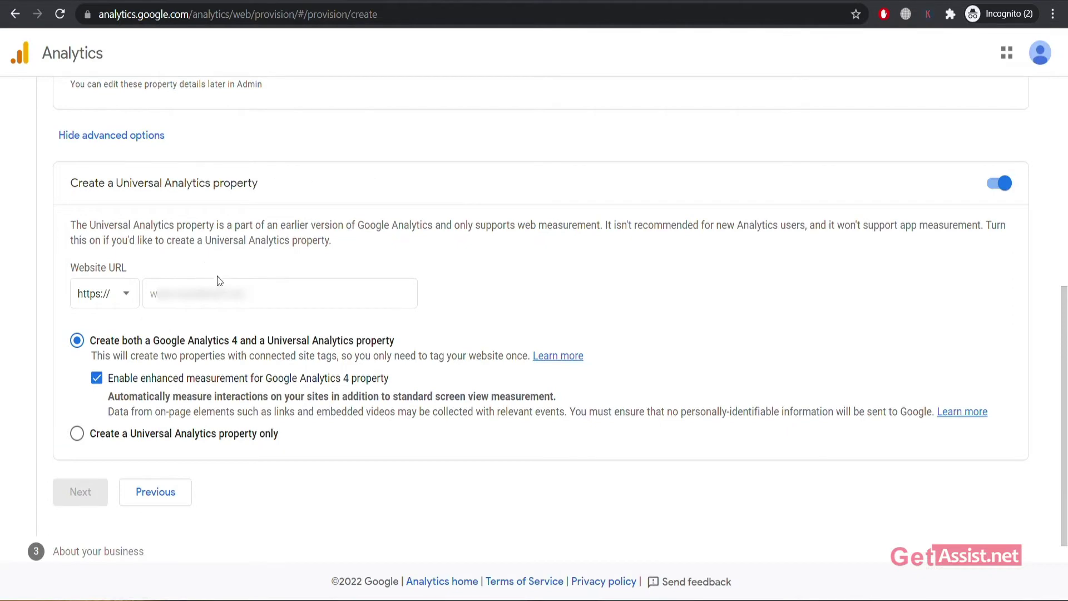
left_click(219, 281)
key("ctrl+v")
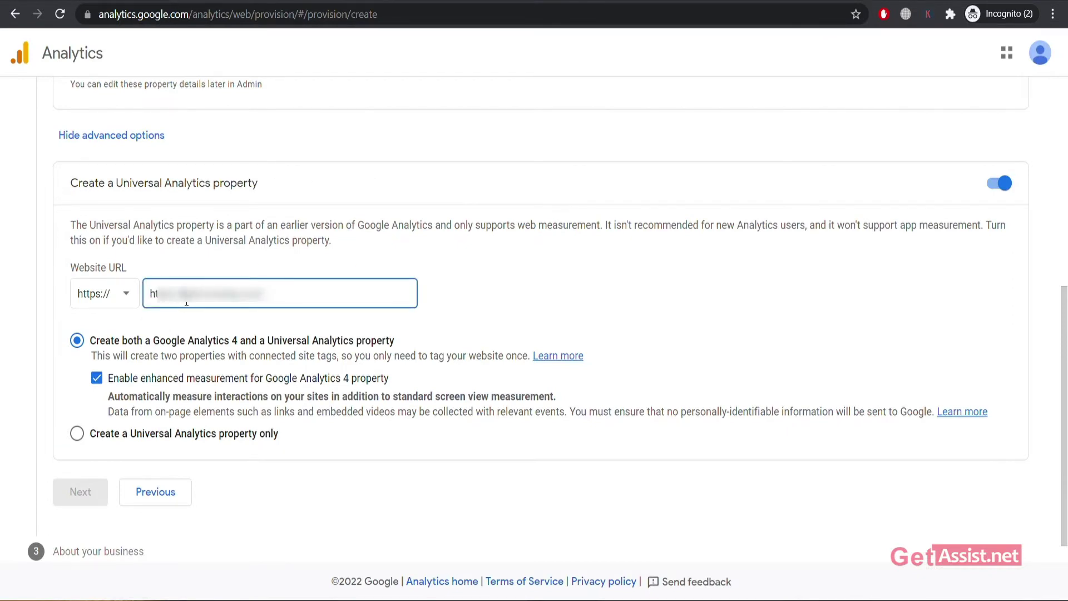
key("Home")
key("Delete")
key("Delete")
key("Delete")
key("Delete")
key("Delete")
key("Delete")
key("Delete")
key("Delete")
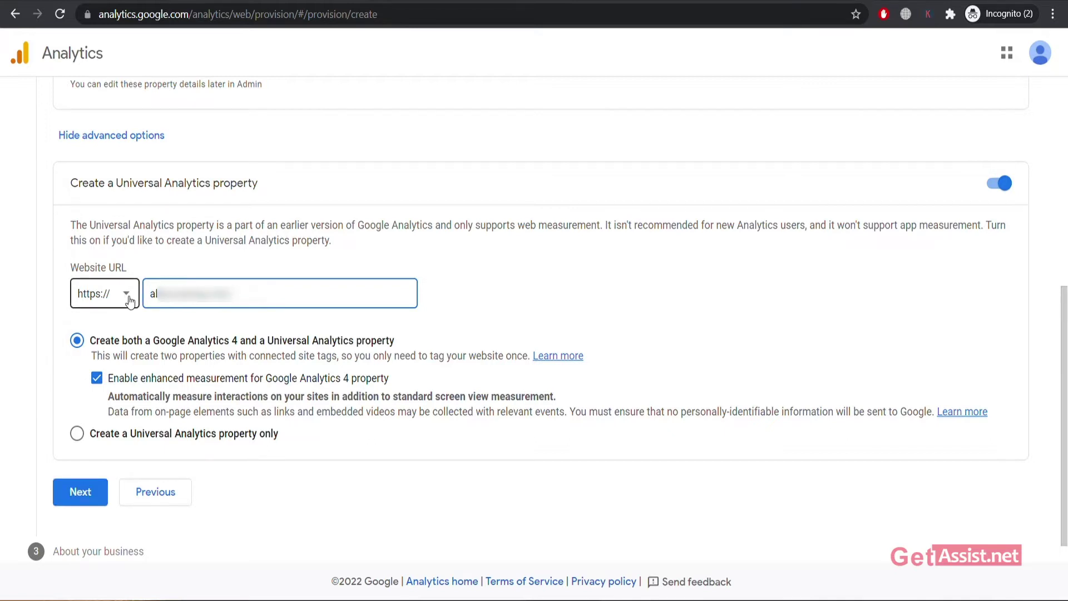
left_click(441, 297)
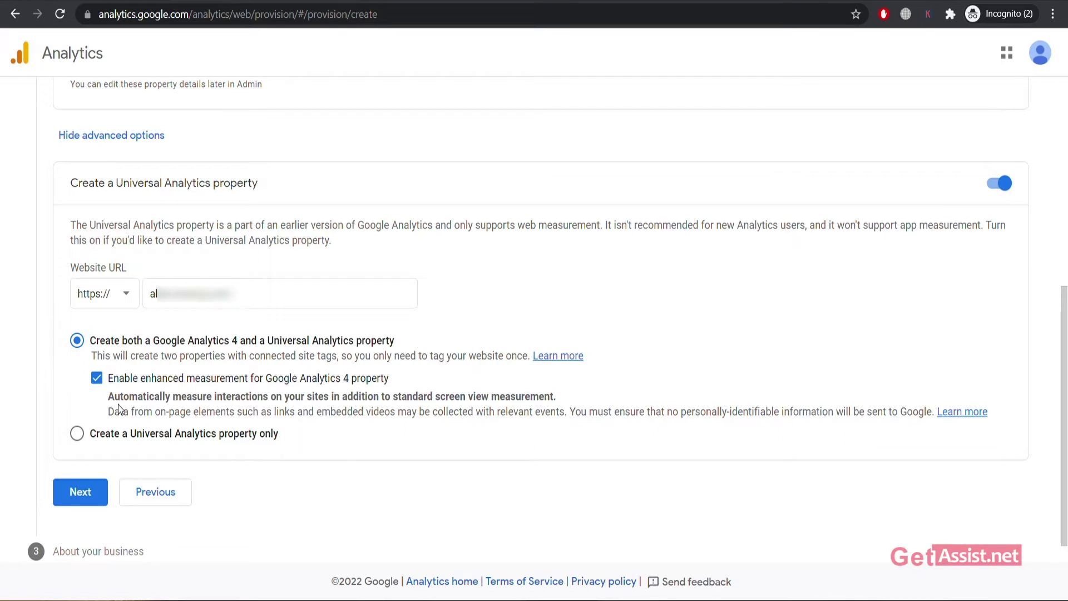
- Choose to create a Universal Analytics property only and continue to the business information
left_click(78, 434)
scroll(79, 441, "down", 1)
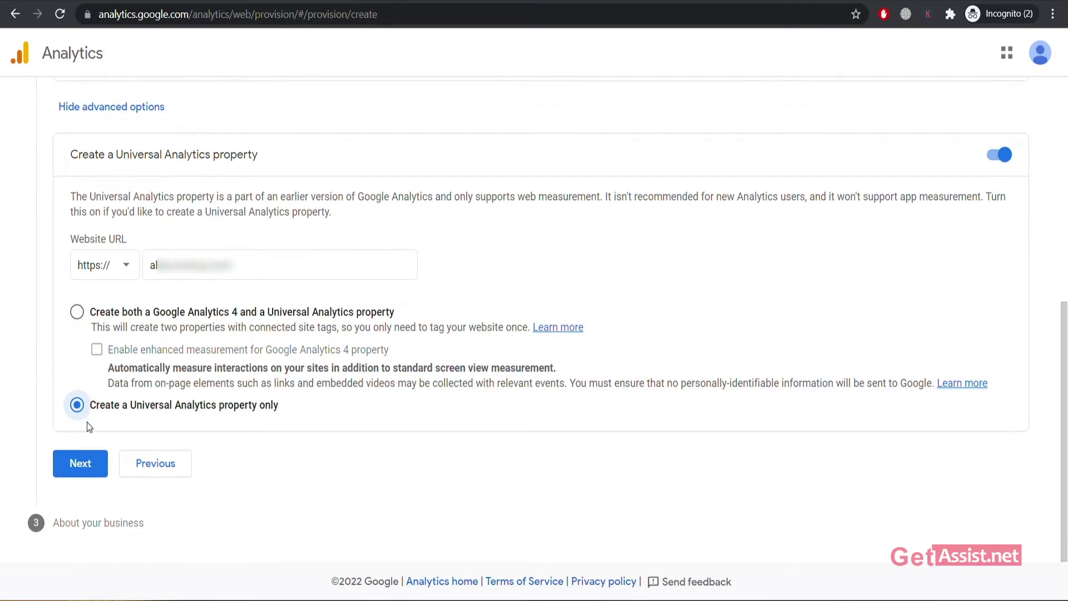
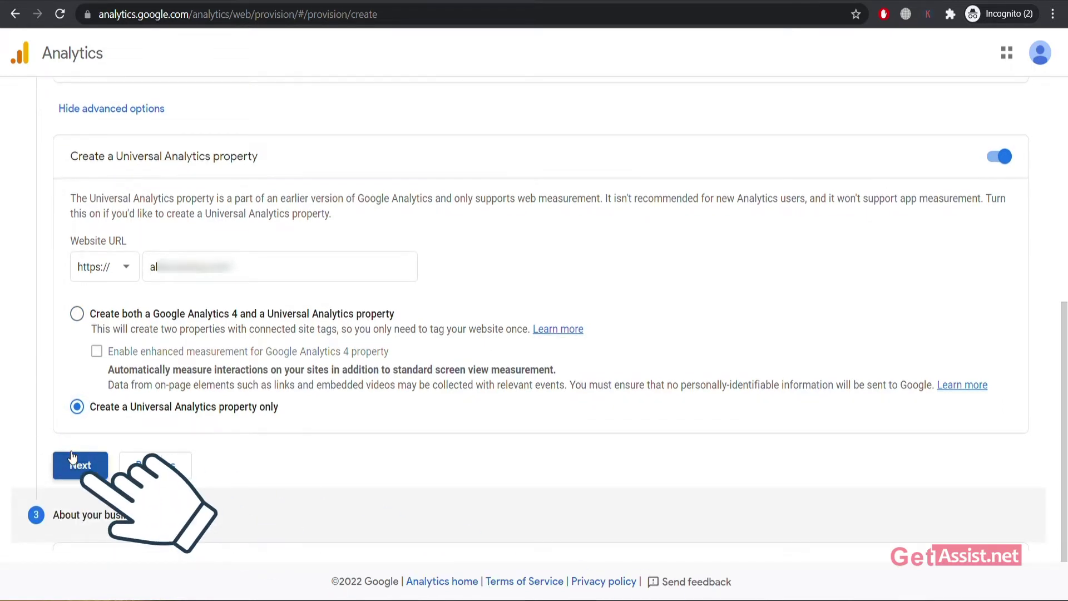
scroll(68, 455, "up", 4)
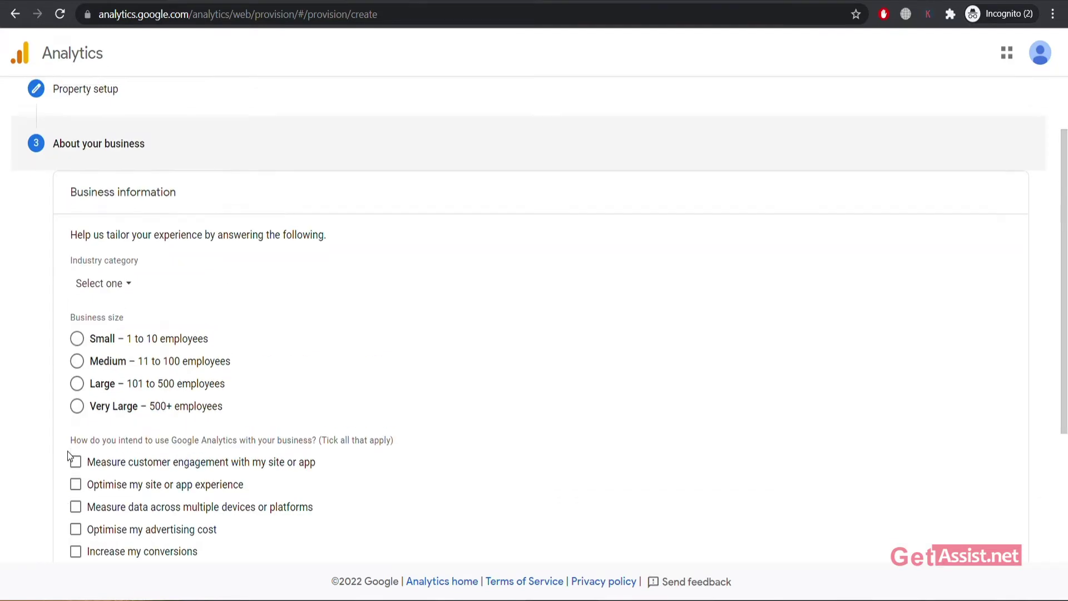
- Set the industry category to Computers & Electronics and the business size to Small – 1 to 10 employees
left_click(102, 274)
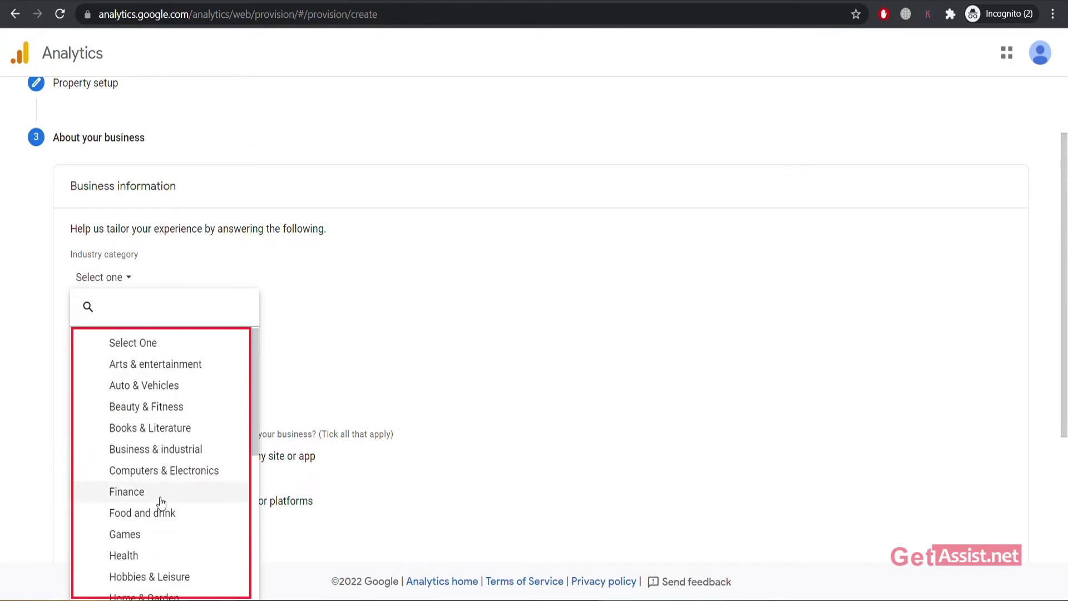
scroll(202, 492, "down", 1)
scroll(202, 492, "down", 3)
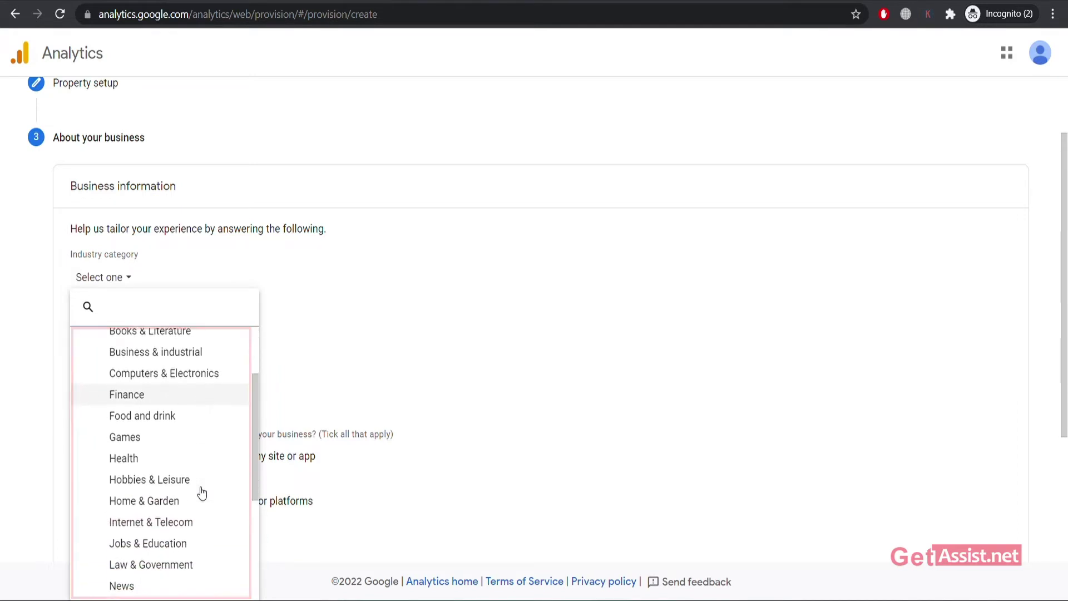
scroll(202, 492, "down", 2)
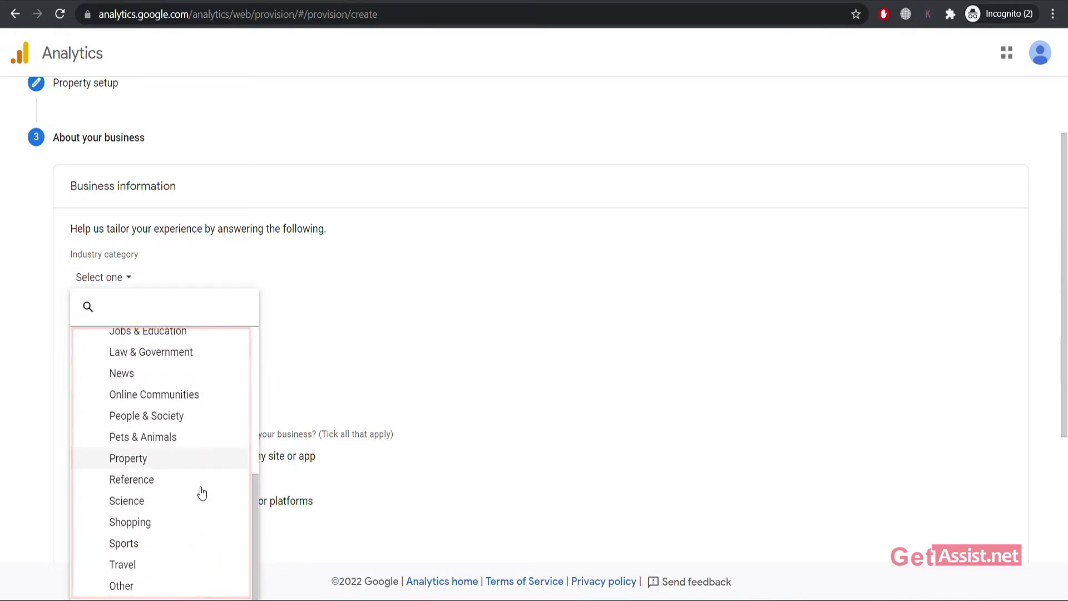
scroll(202, 493, "up", 3)
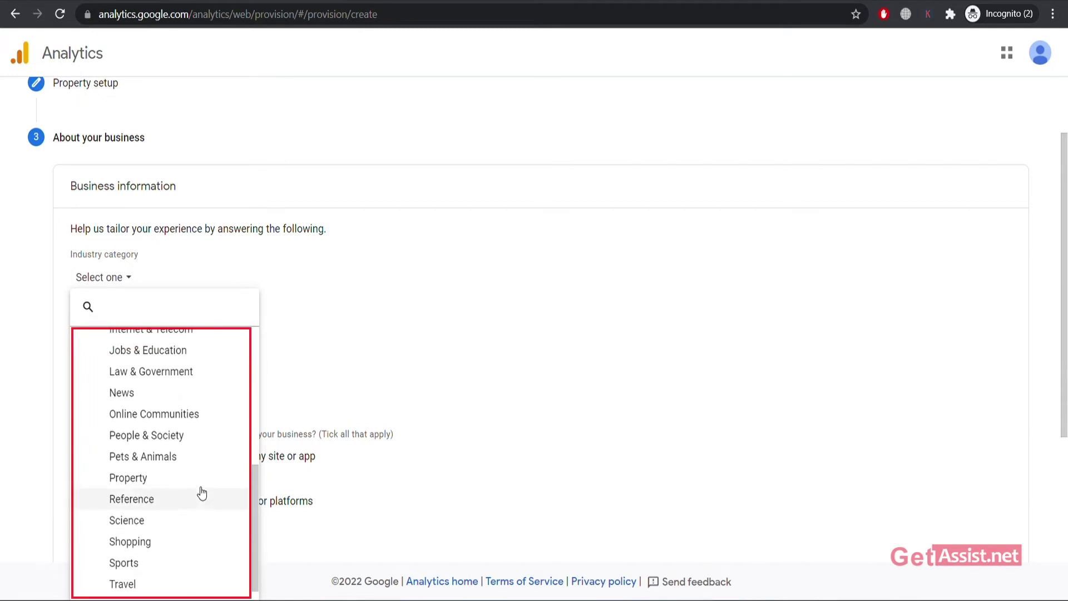
scroll(202, 492, "up", 3)
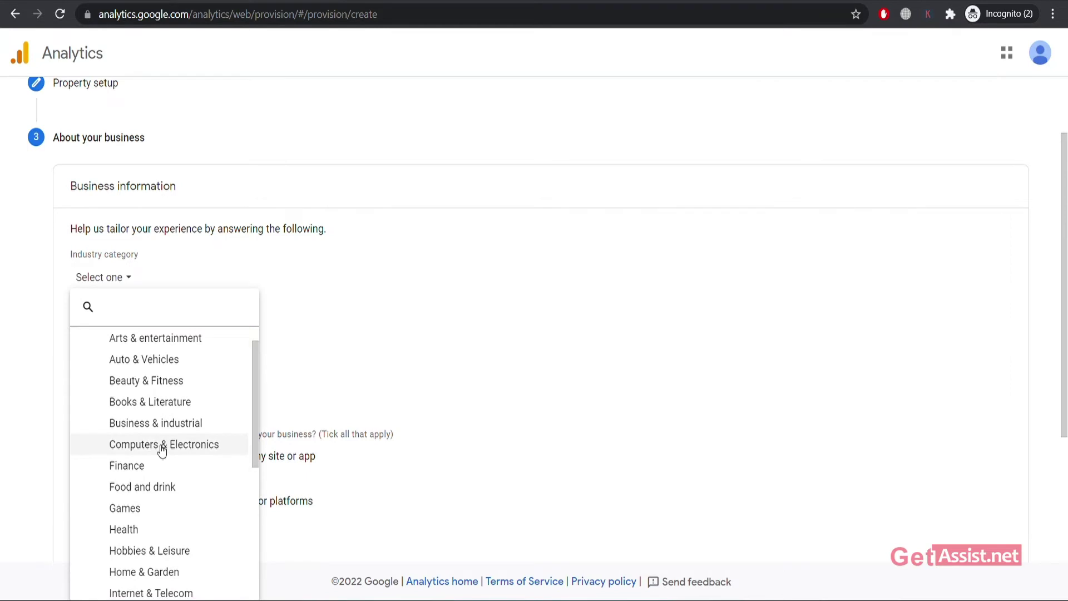
left_click(164, 445)
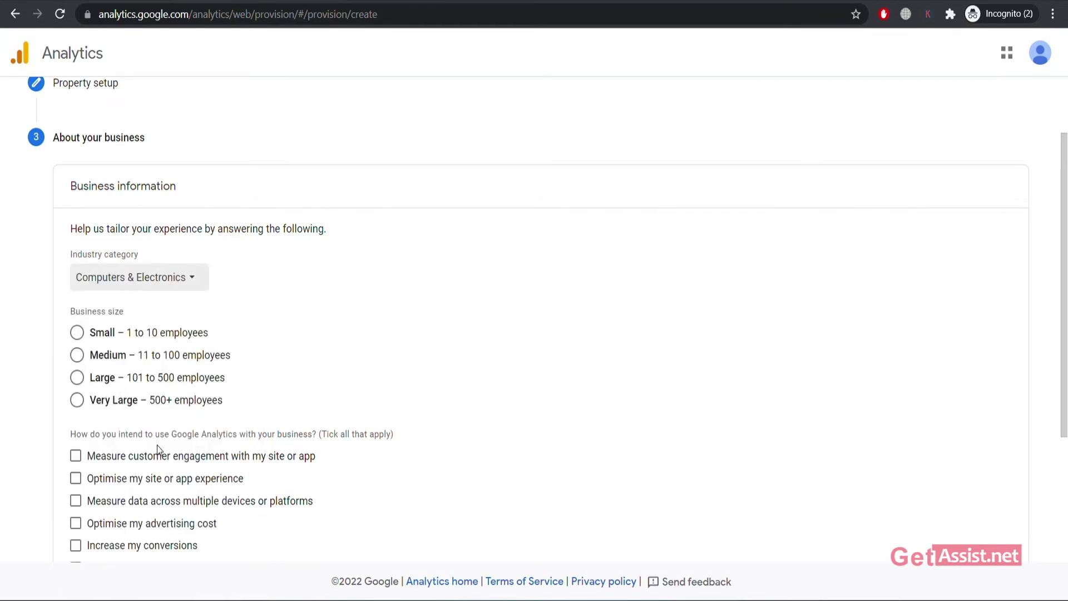
left_click(78, 333)
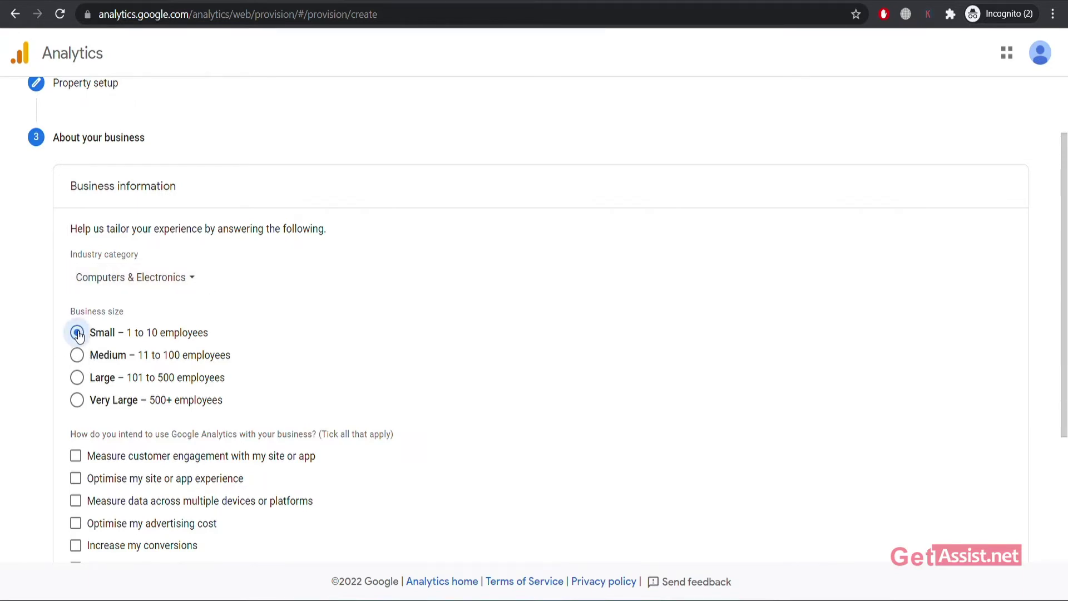
- Tick customer engagement, site or app experience, conversions, content monetisation and online sales as intended uses, and create the account
scroll(78, 335, "down", 3)
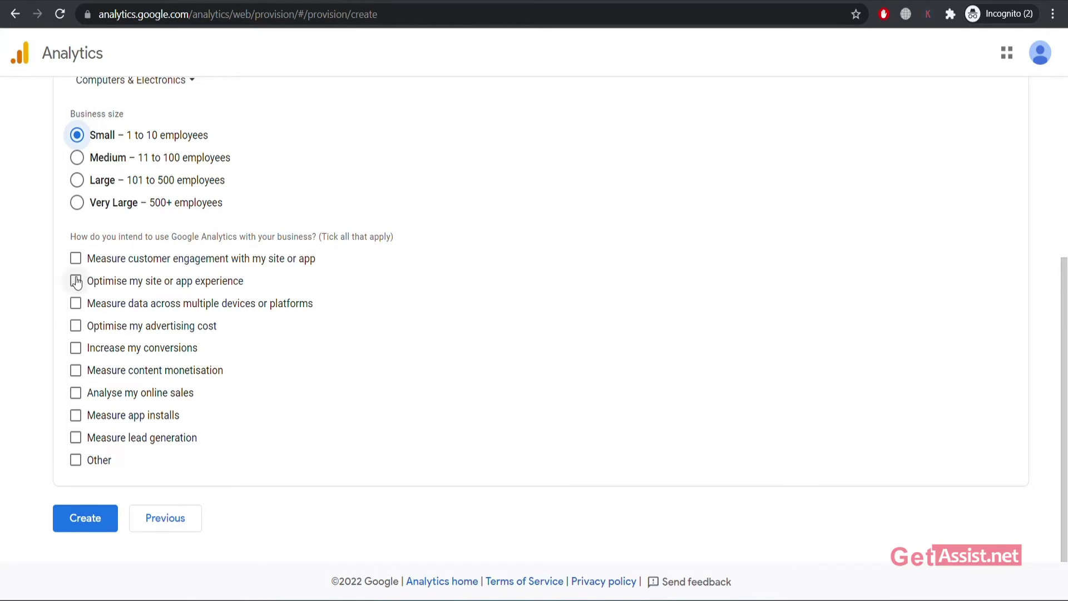
left_click(75, 258)
left_click(75, 282)
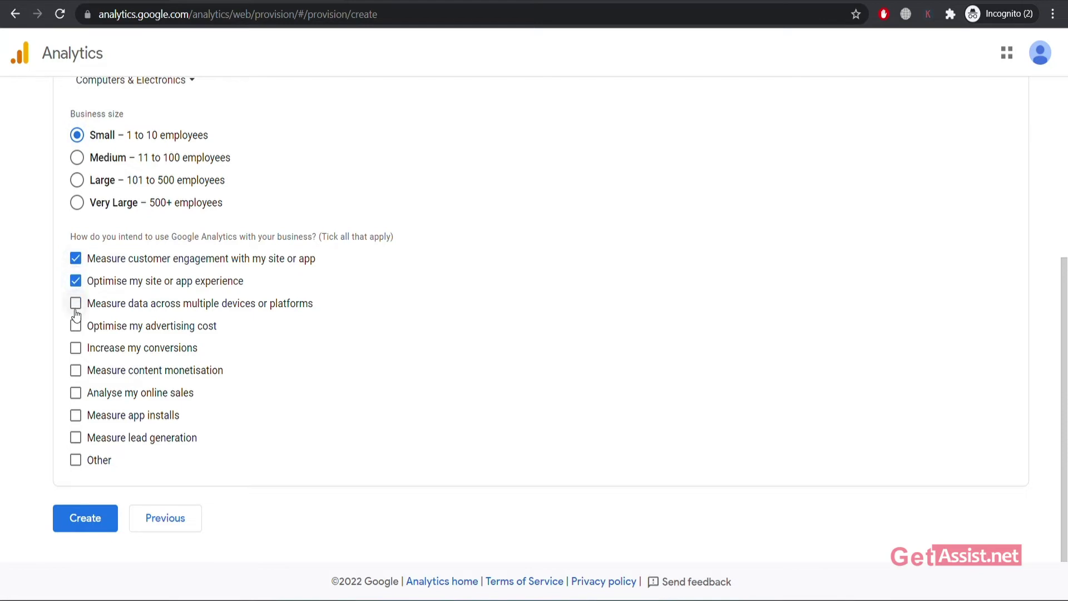
left_click(76, 370)
left_click(76, 348)
left_click(76, 394)
left_click(80, 512)
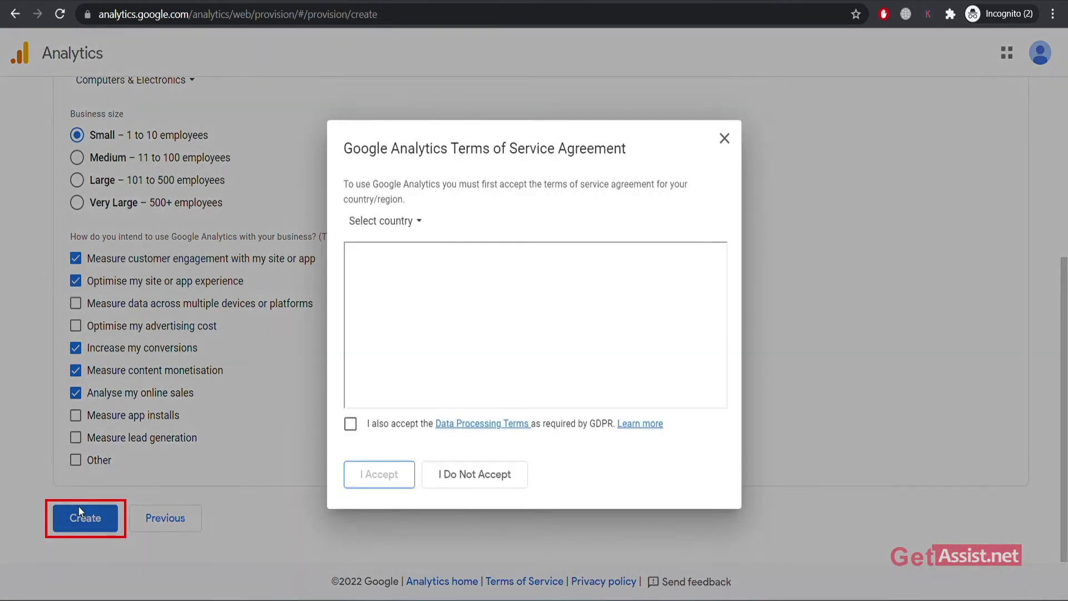
- Read through the United Kingdom terms of service agreement and accept it together with the GDPR Data Processing Terms
scroll(457, 331, "down", 3)
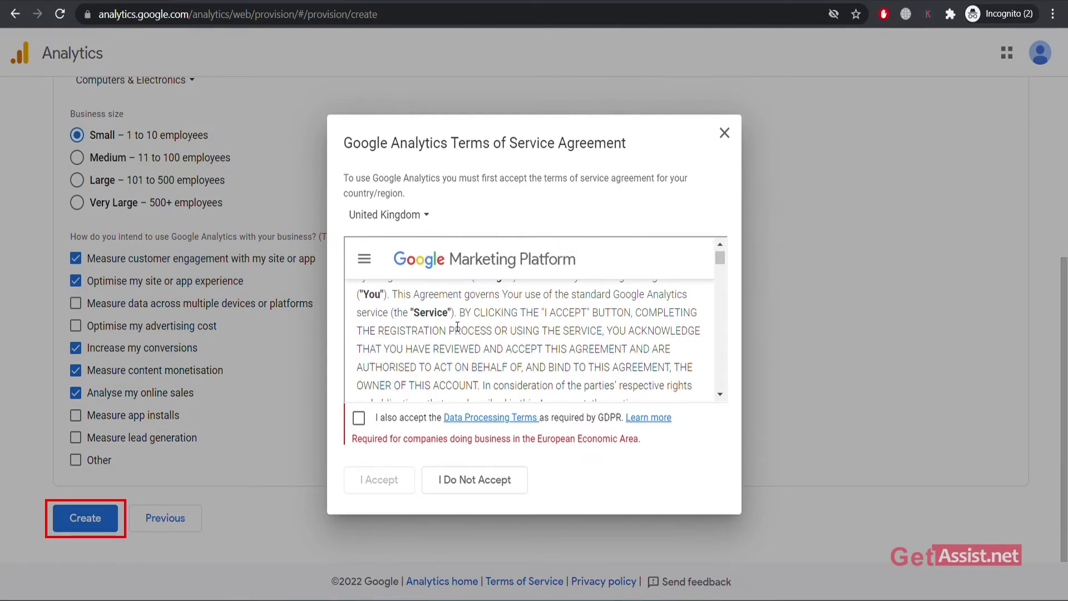
scroll(456, 329, "down", 2)
scroll(453, 332, "up", 3)
scroll(452, 334, "down", 3)
scroll(451, 334, "up", 3)
scroll(452, 333, "down", 6)
scroll(452, 334, "down", 10)
scroll(446, 332, "down", 20)
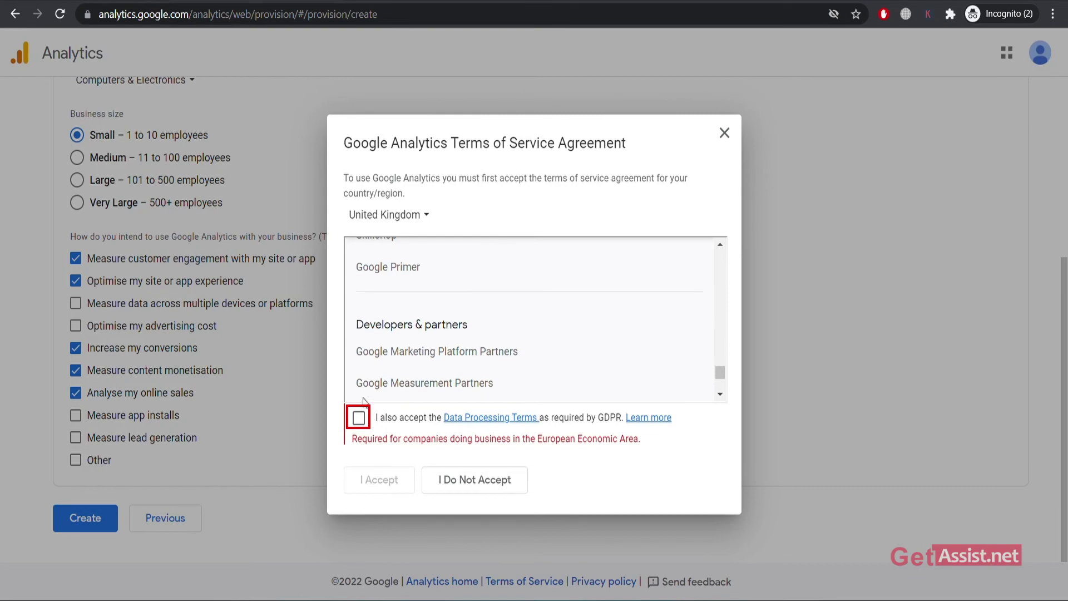
left_click(359, 417)
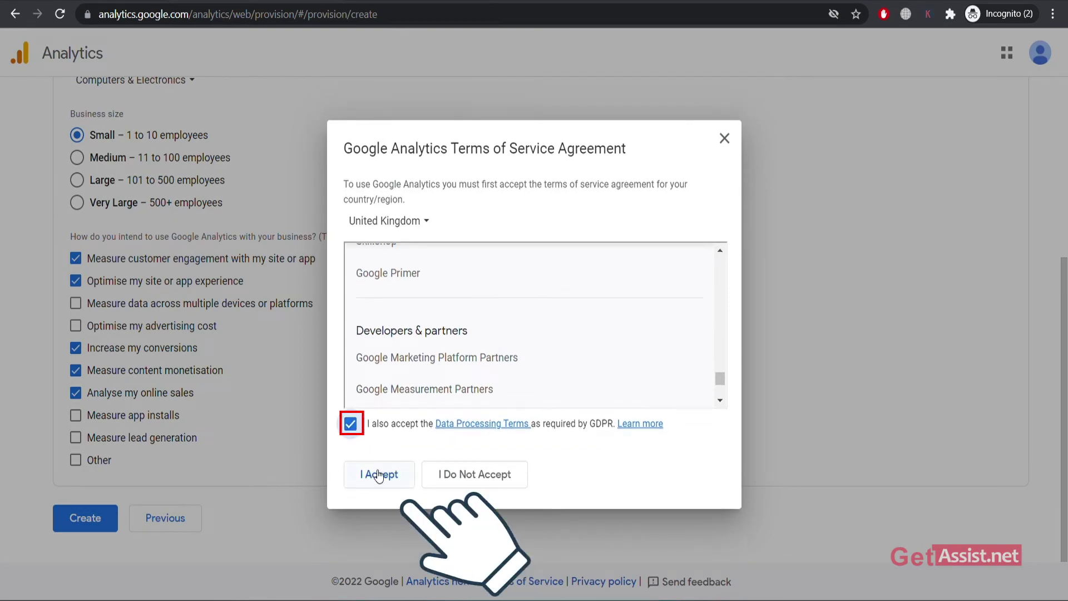
left_click(378, 474)
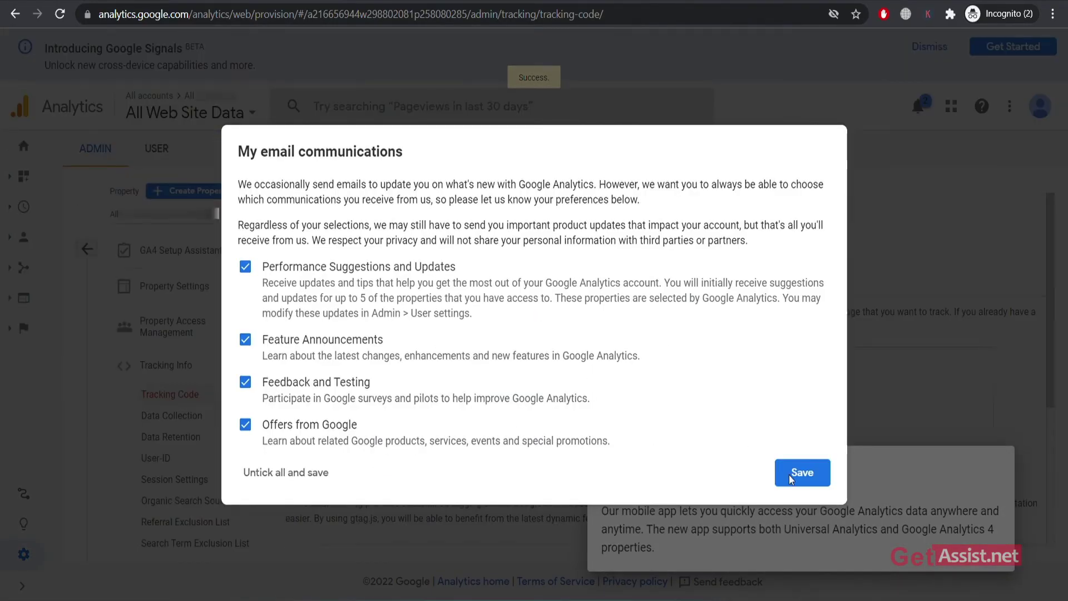
- Save the email communication preferences with all four options ticked and dismiss the introductory tips over the tracking code page
left_click(805, 479)
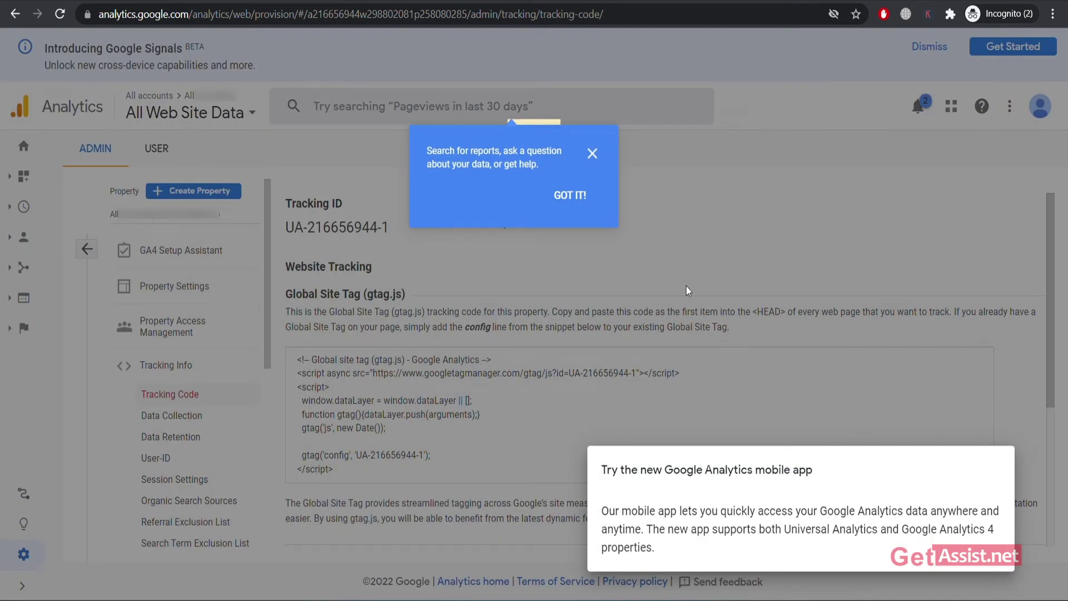
left_click(569, 198)
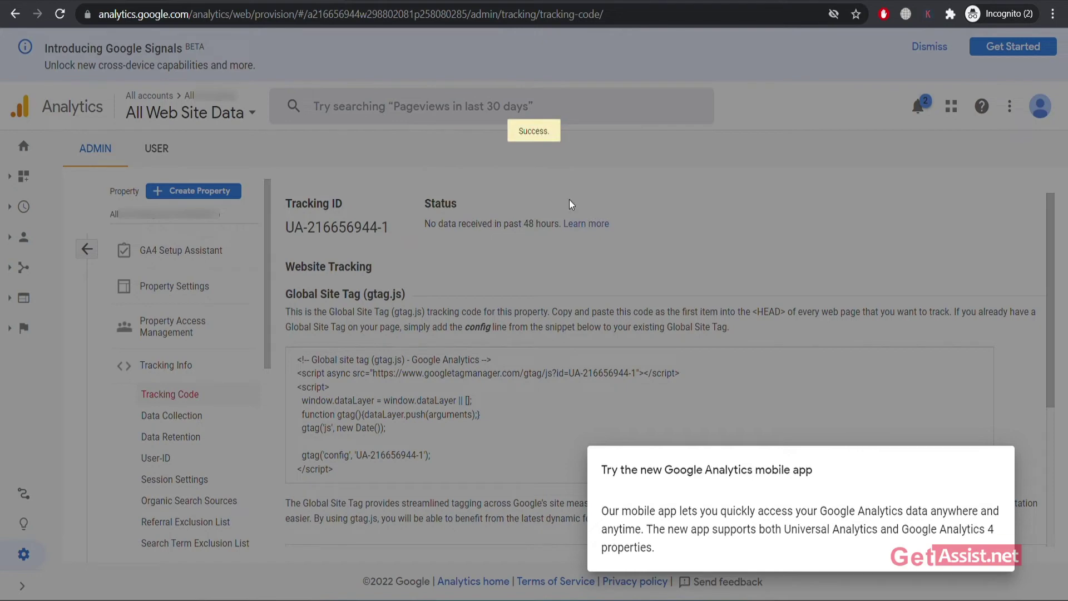
left_click(752, 362)
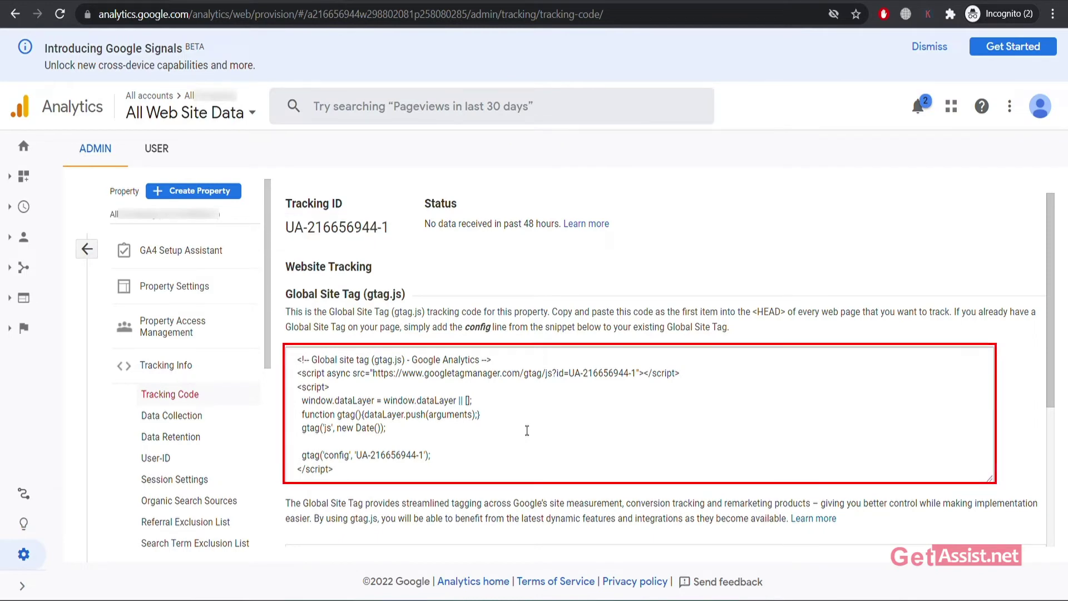
- Copy the full Global Site Tag (gtag.js) tracking code snippet of the property
left_click(479, 453)
key("ctrl+c")
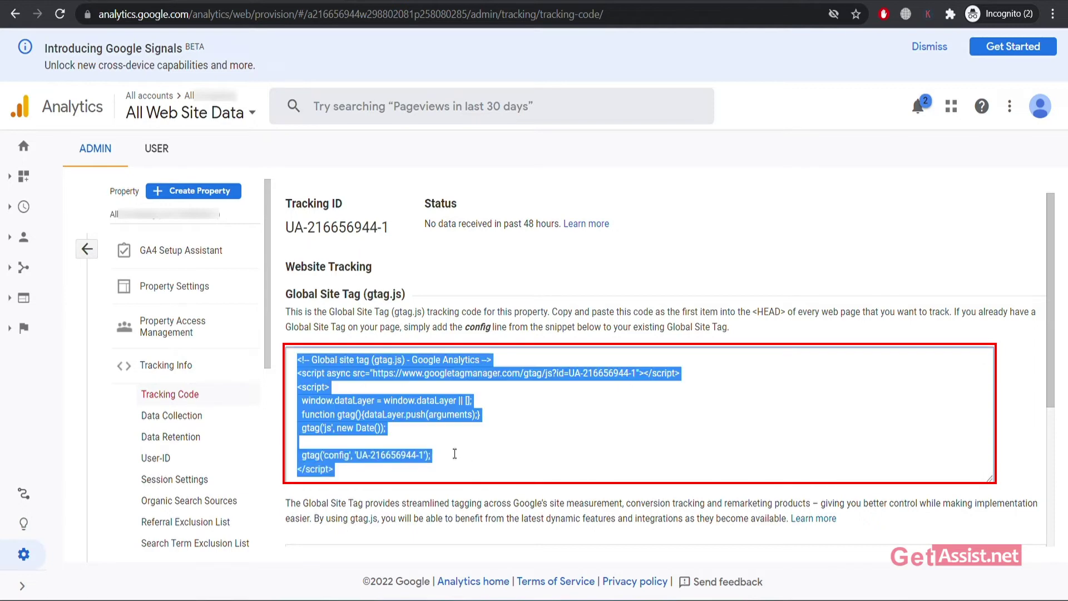
left_click(403, 425)
scroll(723, 337, "down", 3)
scroll(723, 336, "up", 3)
scroll(724, 337, "down", 4)
scroll(724, 337, "up", 3)
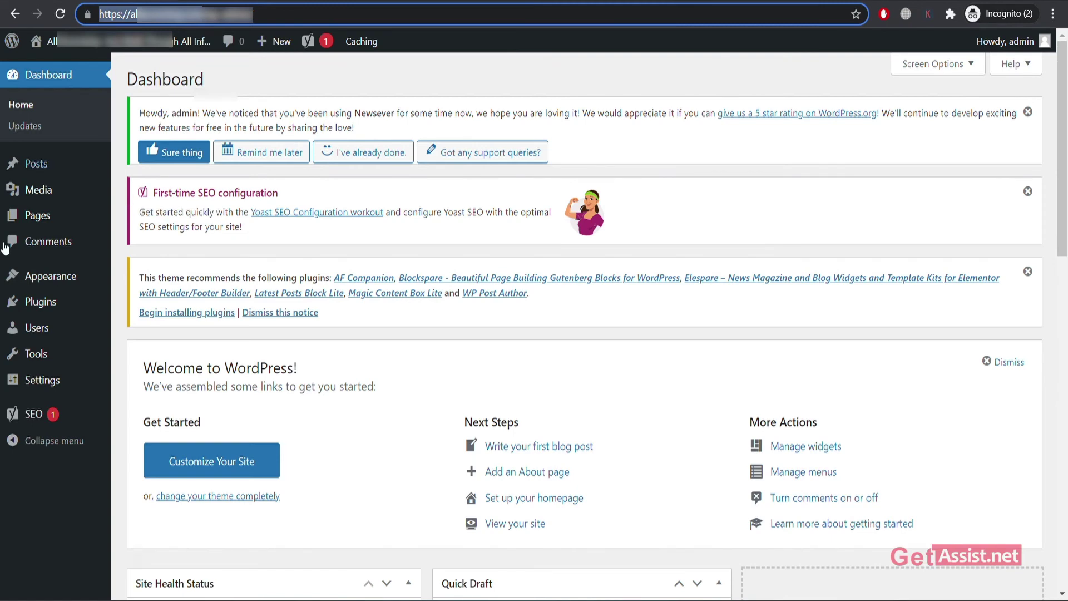
- Switch to the WordPress dashboard and open the Theme Editor
mouse_move(67, 312)
mouse_move(73, 278)
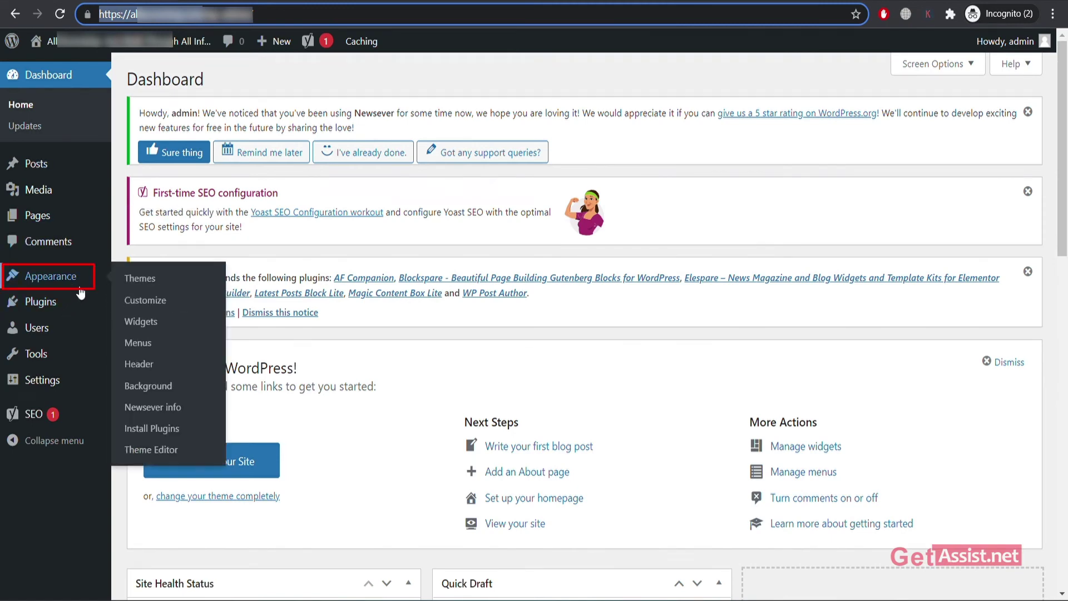
left_click(174, 450)
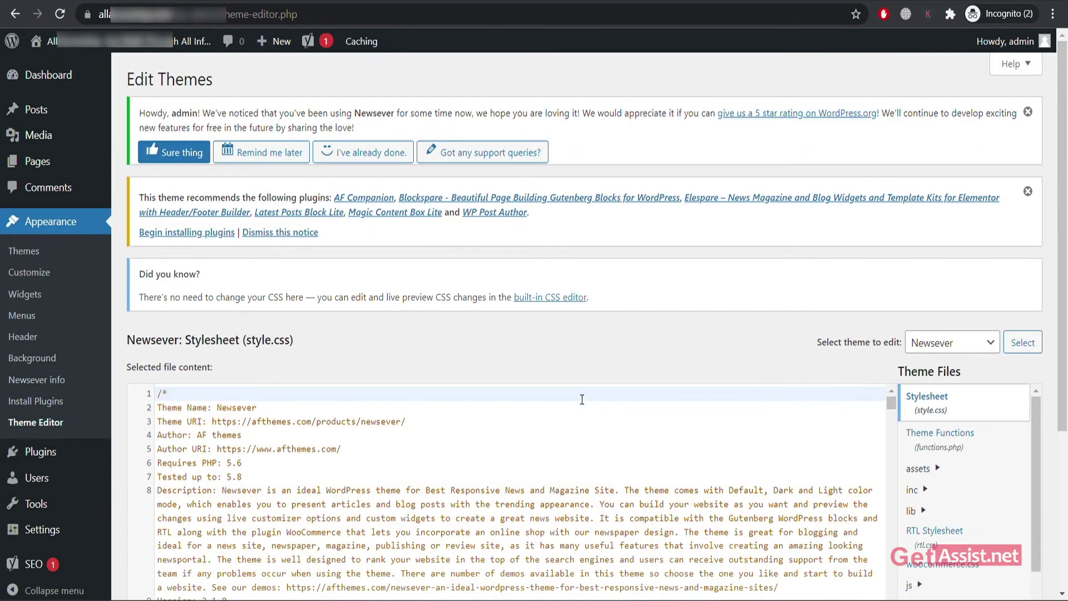
- Find the Theme Header file (header.php) among the Newsever theme files and open it for editing
scroll(770, 438, "down", 3)
scroll(956, 469, "down", 3)
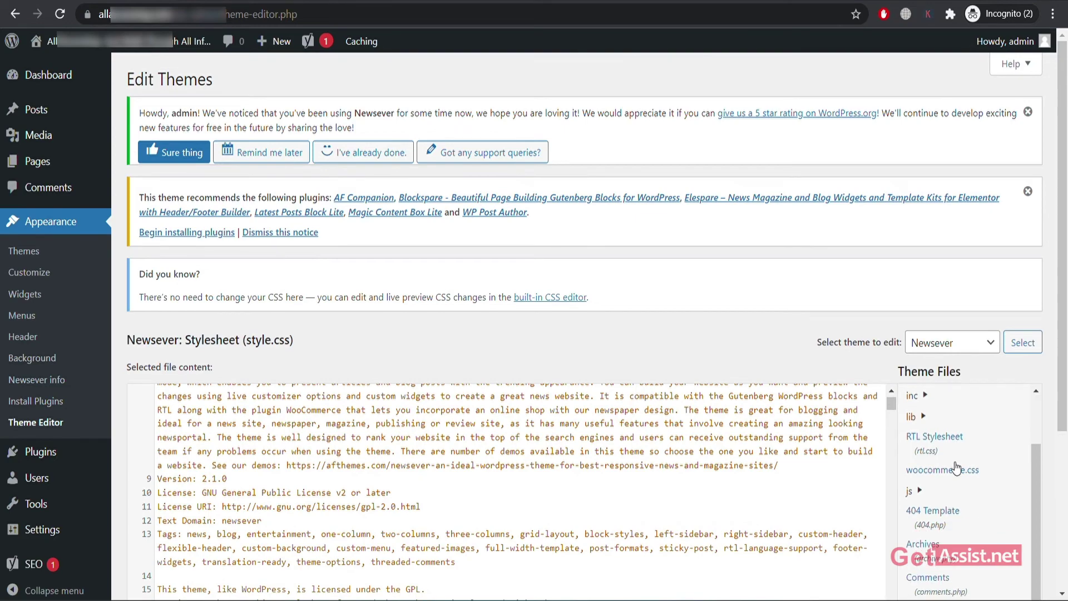
scroll(956, 469, "down", 3)
scroll(955, 469, "up", 6)
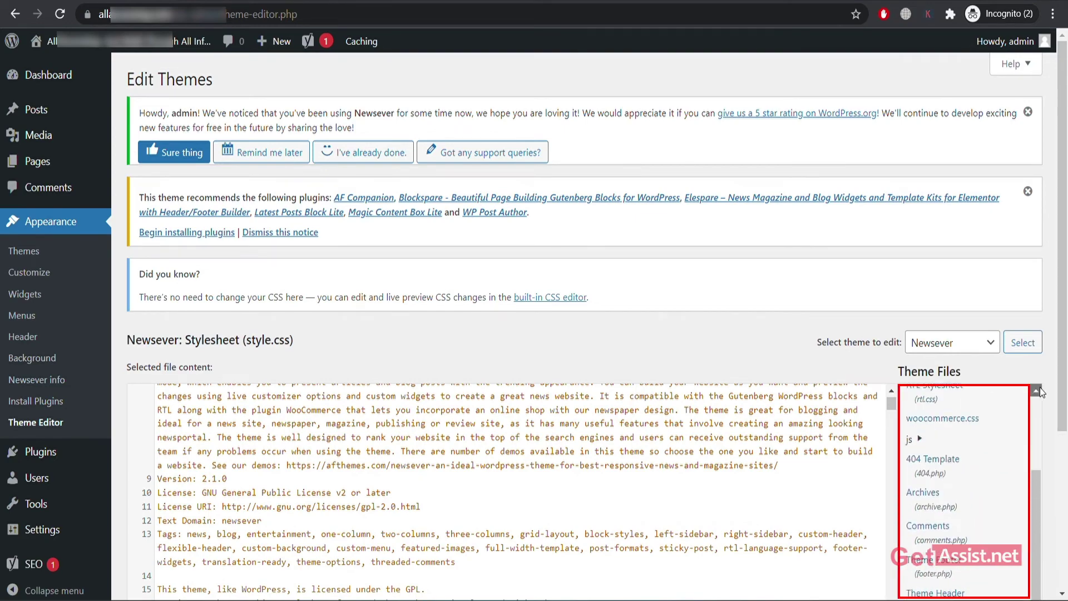
scroll(1065, 379, "down", 3)
scroll(969, 410, "down", 3)
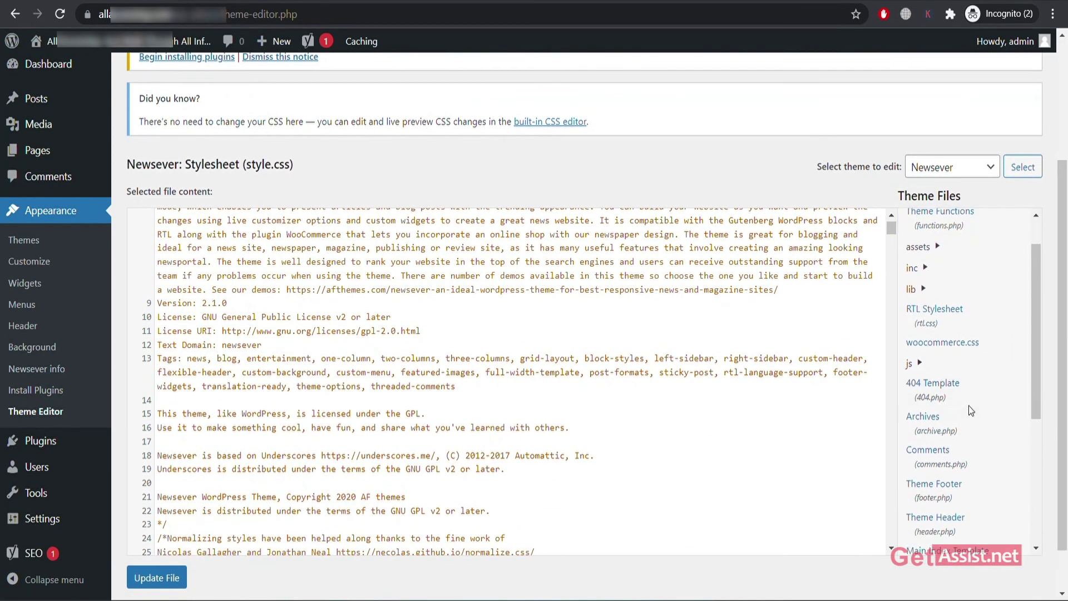
scroll(970, 410, "down", 1)
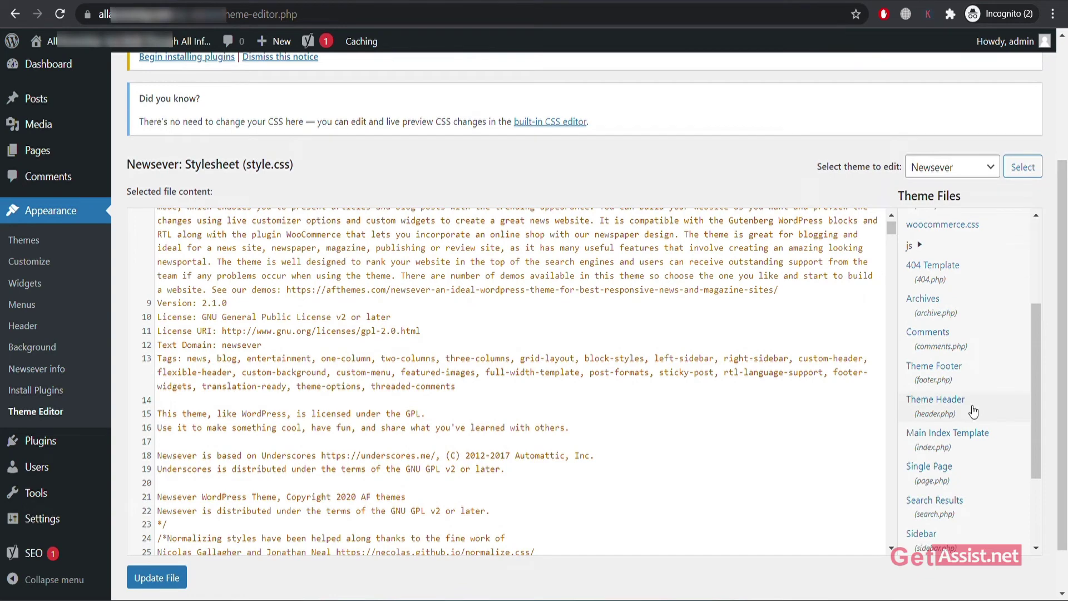
left_click(945, 407)
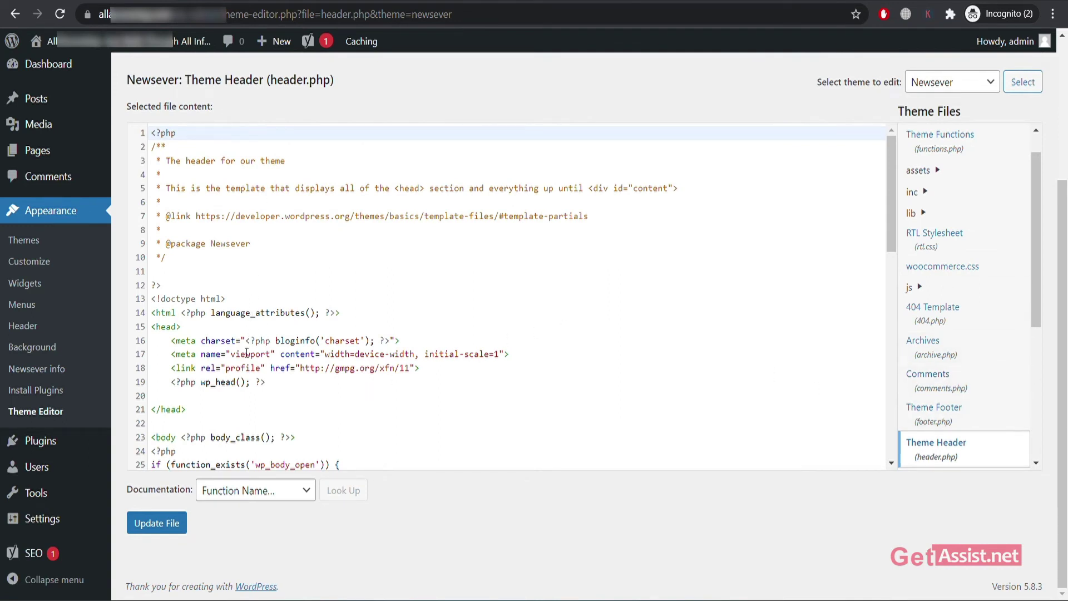
- Locate the head section in header.php and paste the copied Global Site Tag code on the empty line before the closing </head> tag
left_click_drag(189, 331, 157, 332)
left_click(187, 336)
key("shift+Home")
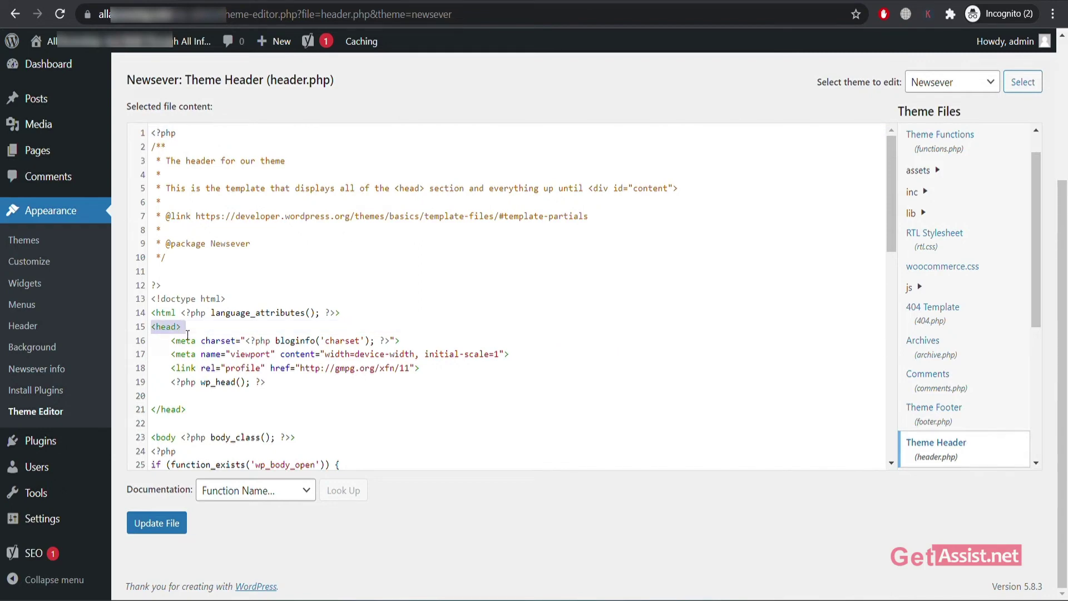
left_click(200, 411)
key("shift+Home")
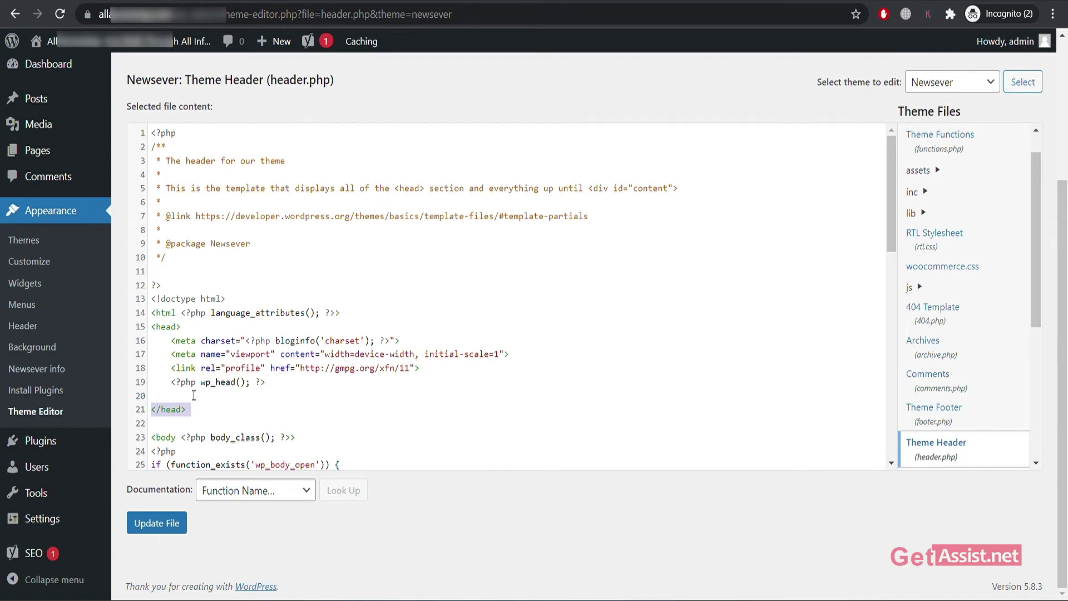
left_click(171, 396)
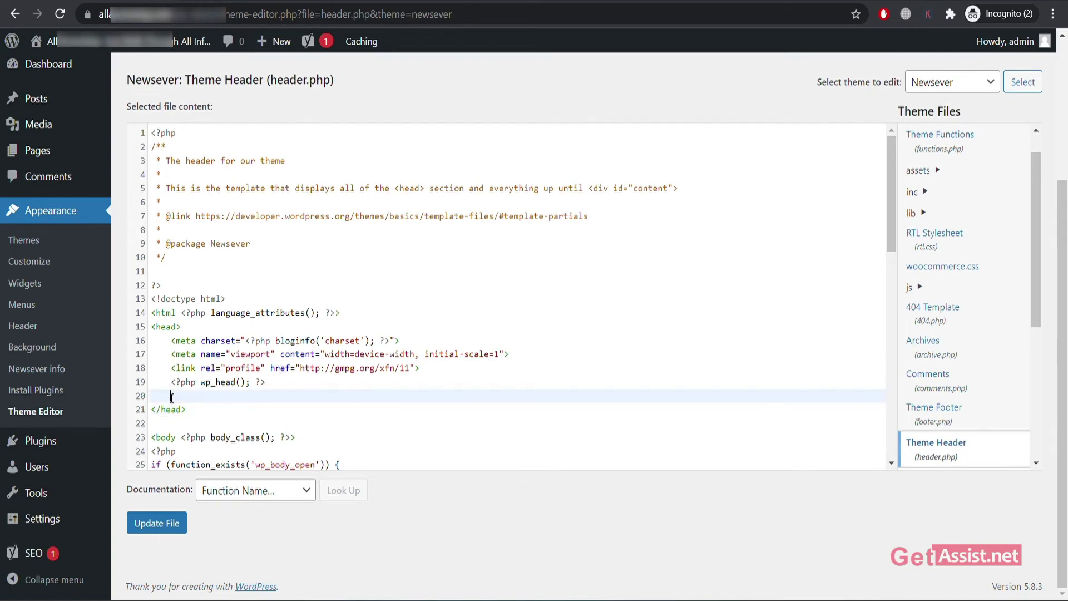
key("ctrl+v")
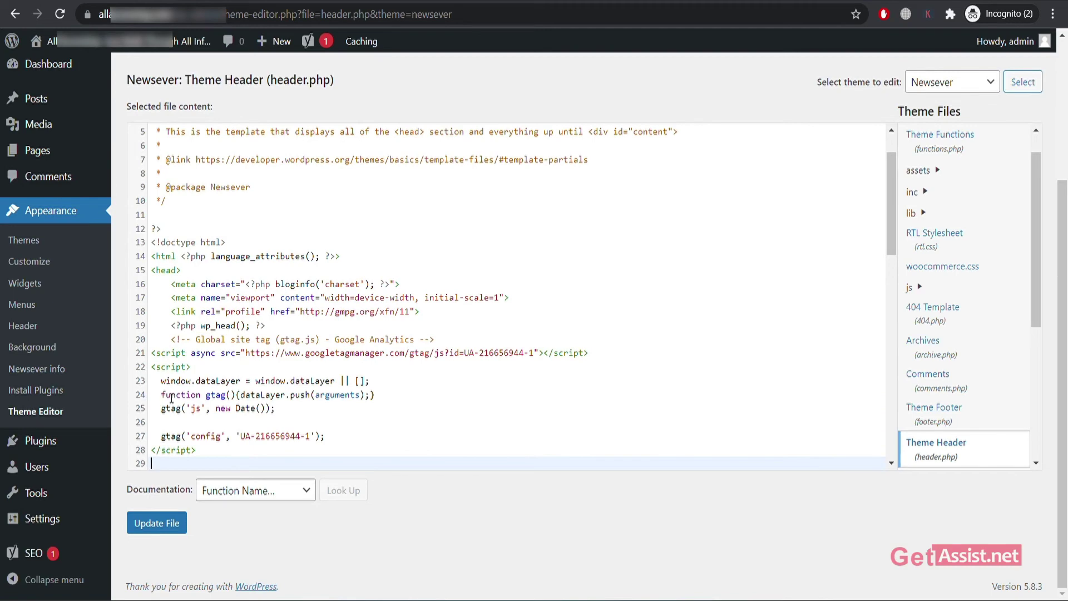
- Check the tracking code's placement above the closing </head> tag and save the changes to header.php
scroll(256, 378, "down", 3)
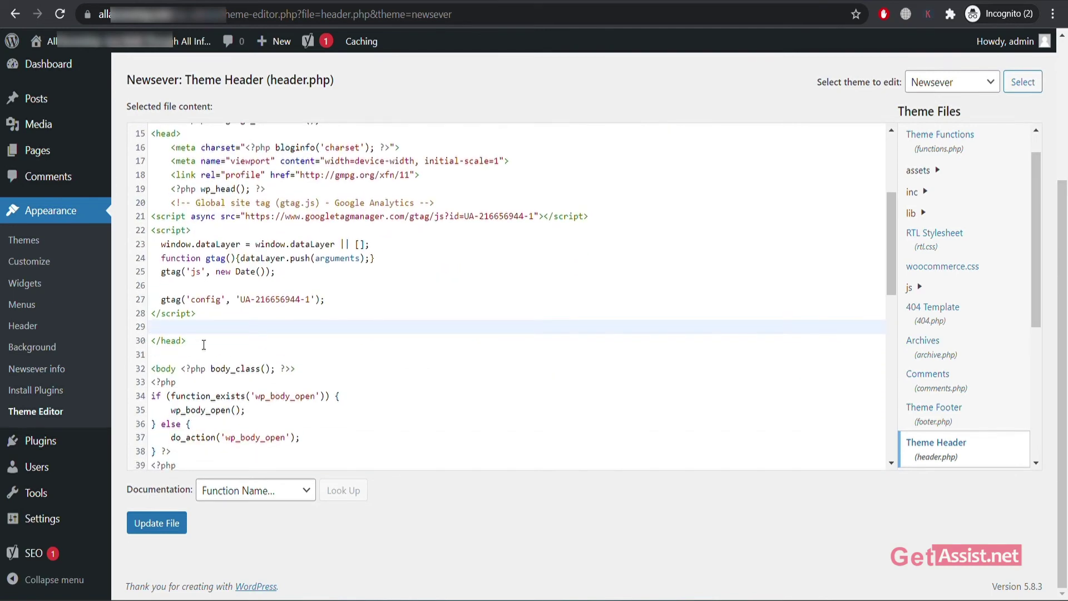
left_click(204, 344)
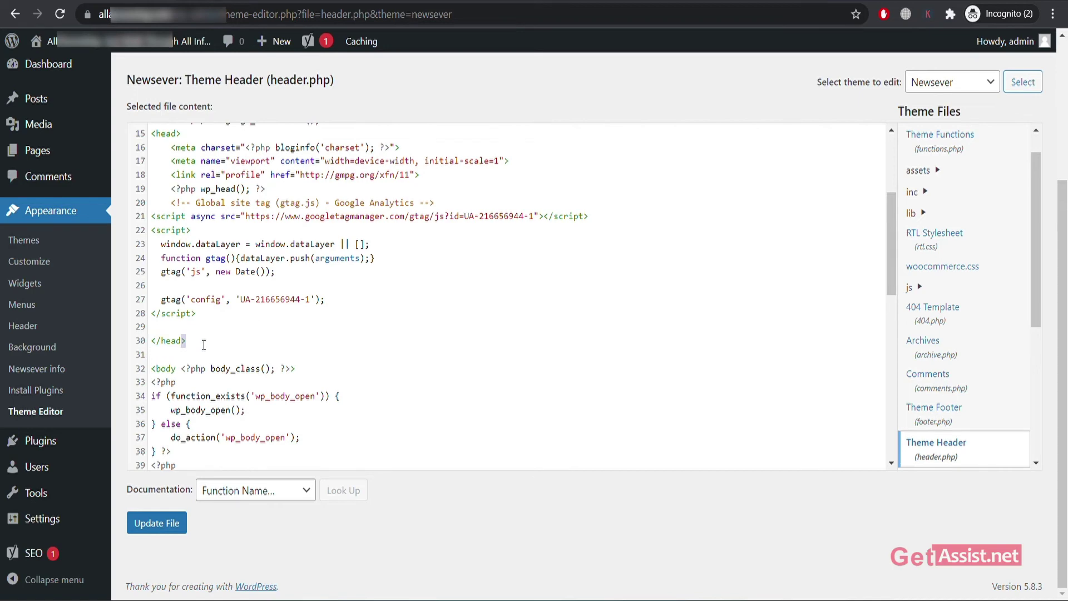
scroll(204, 344, "up", 5)
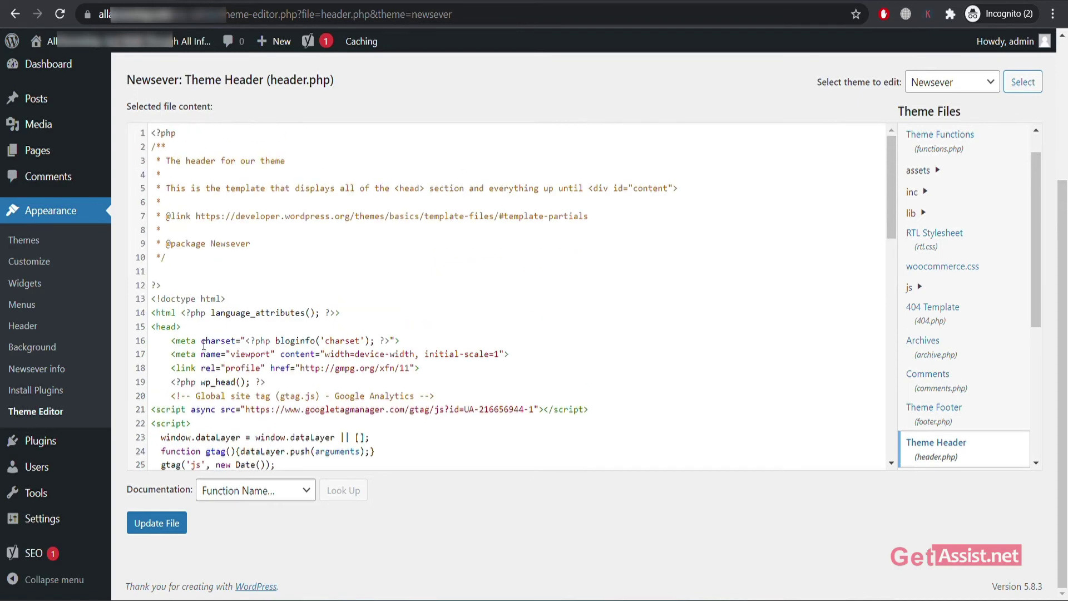
scroll(203, 345, "down", 4)
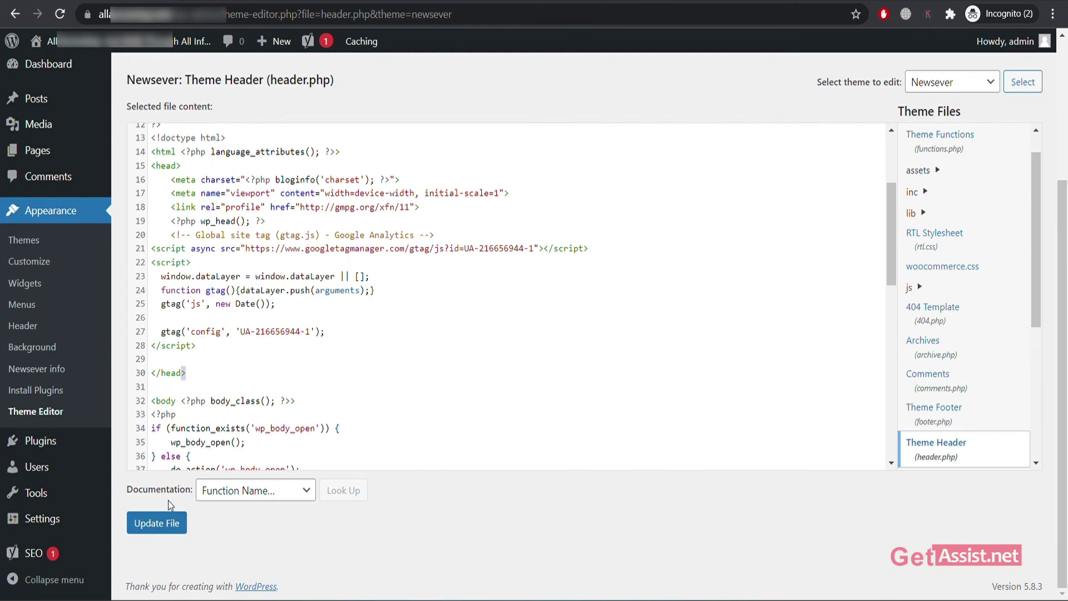
left_click(179, 526)
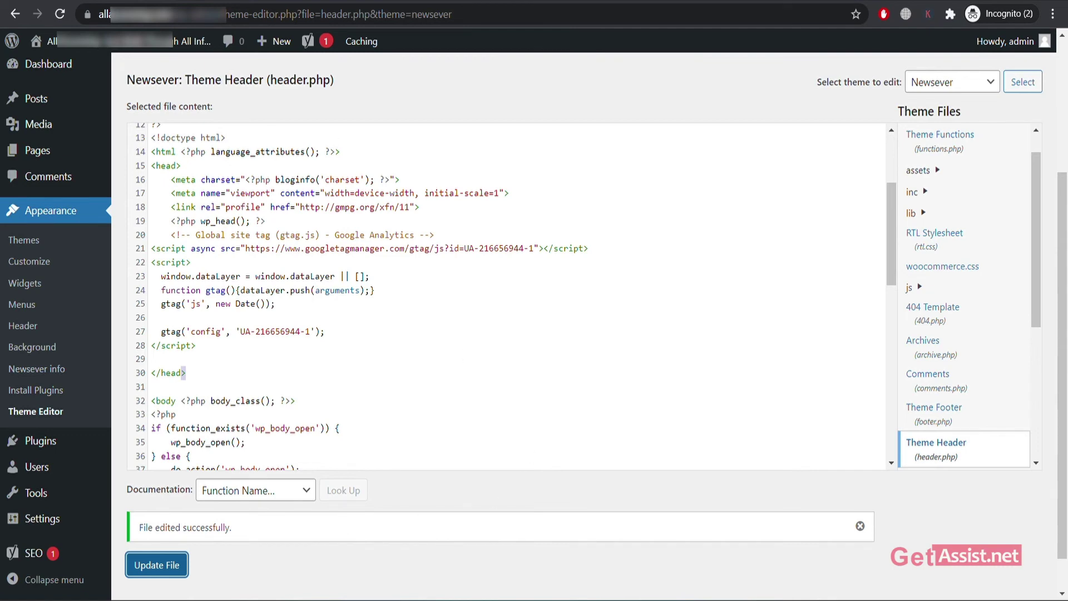
- Open the website's home page in a new browser tab
key("ctrl+t")
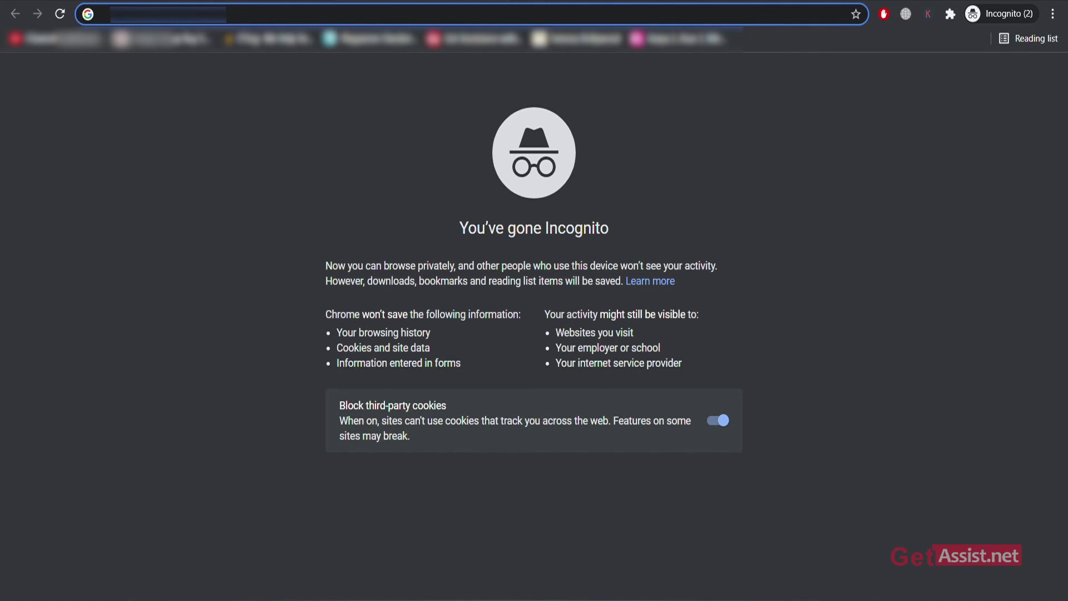
type("a")
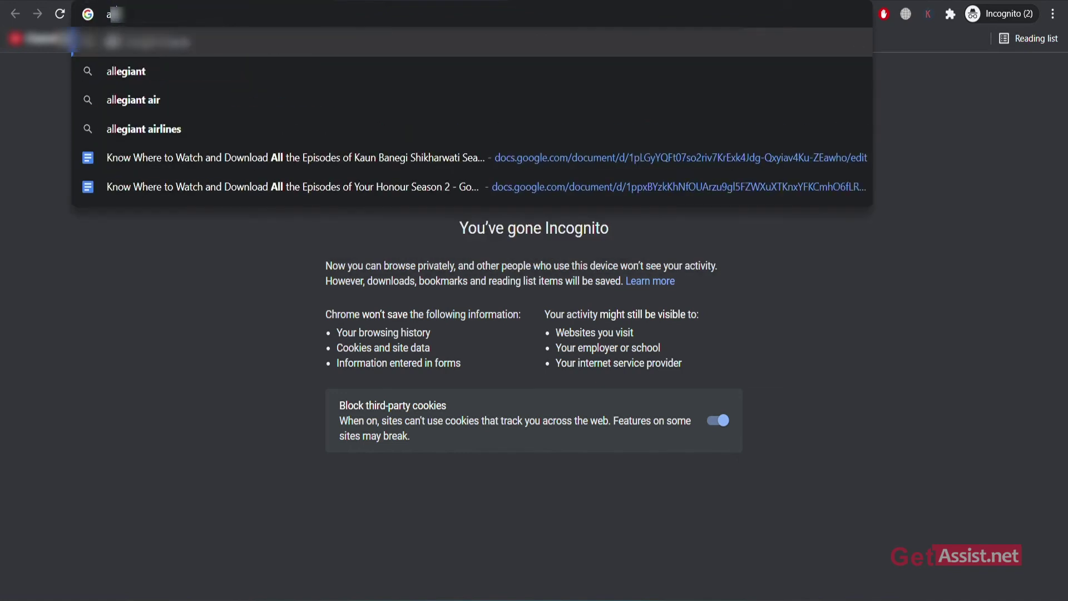
type("dm")
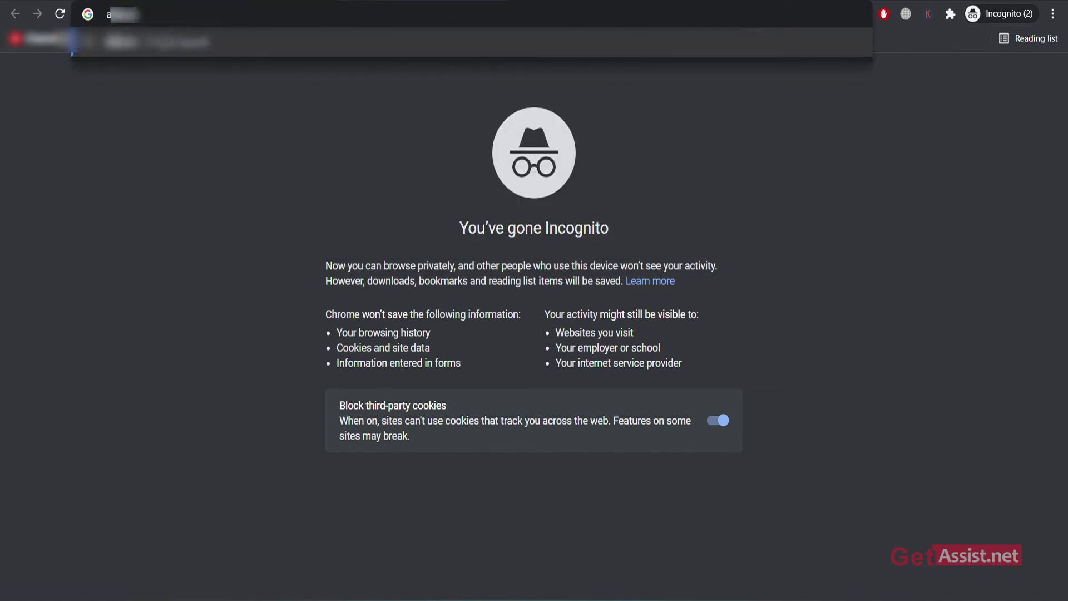
type("in.s")
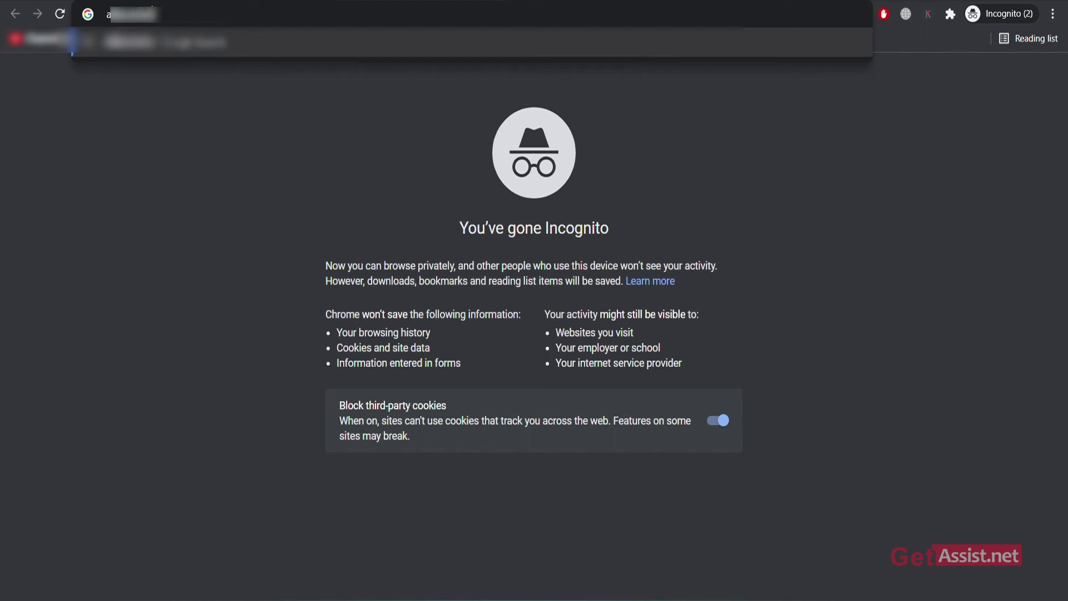
key("Return")
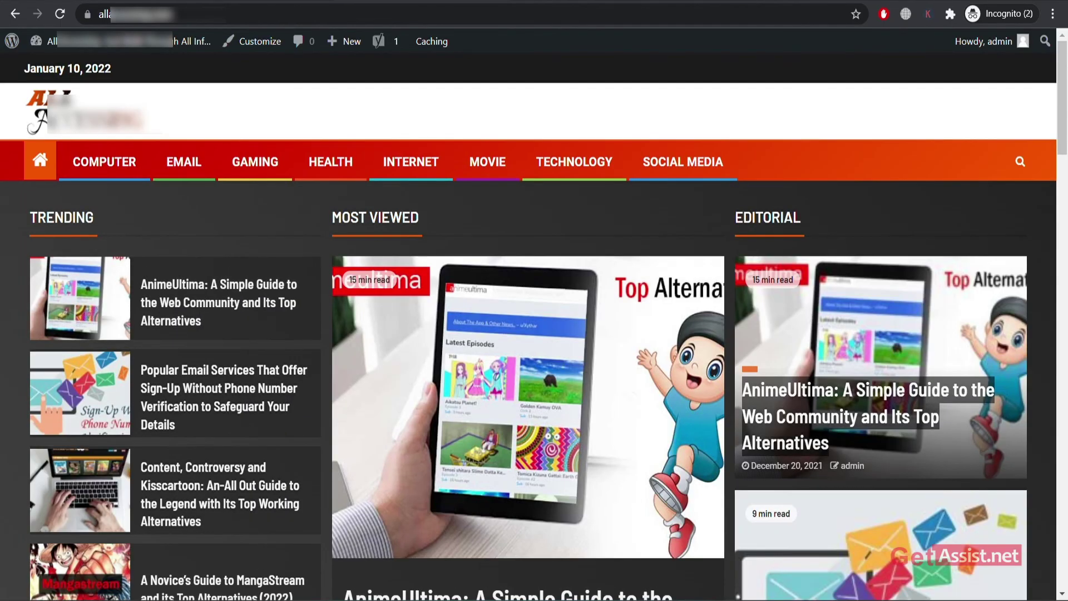
- View the home page's source code and search it for "UA-" to check for the Analytics tracking tag
key("ctrl+u")
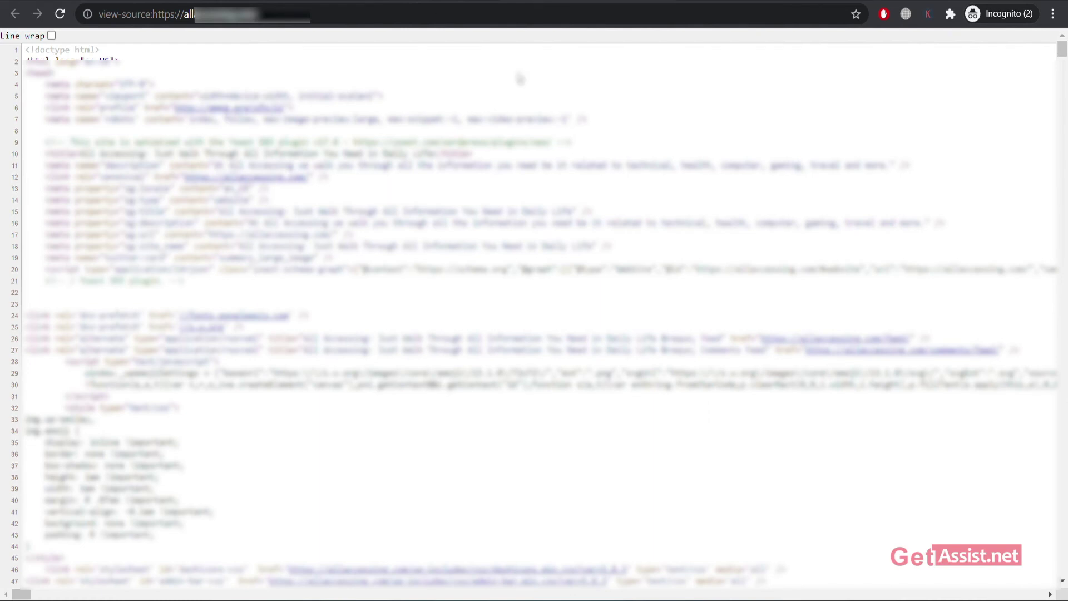
key("ctrl+f")
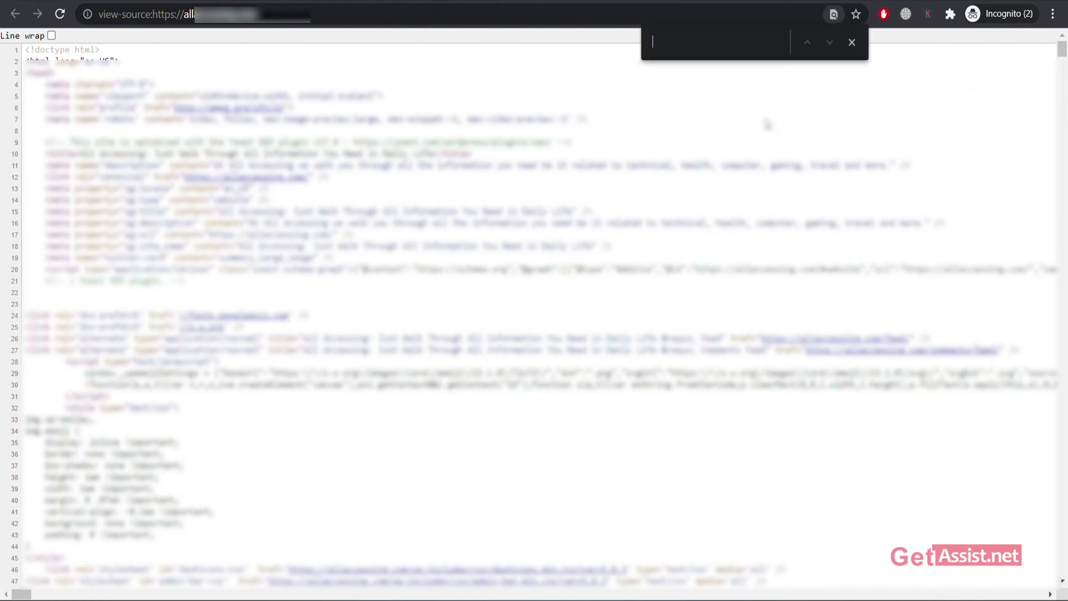
type("UA")
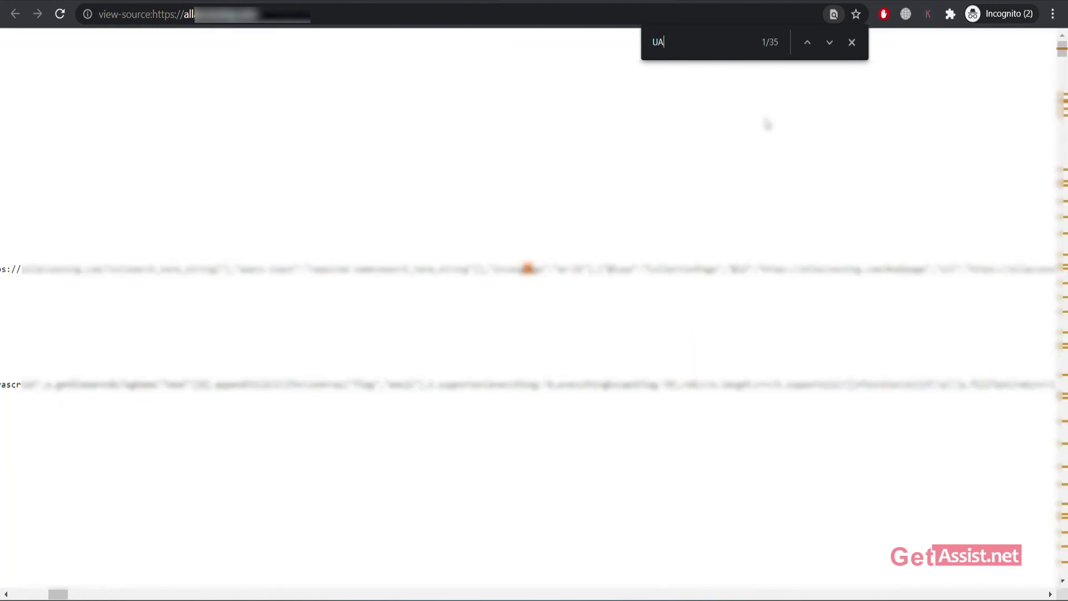
type("-")
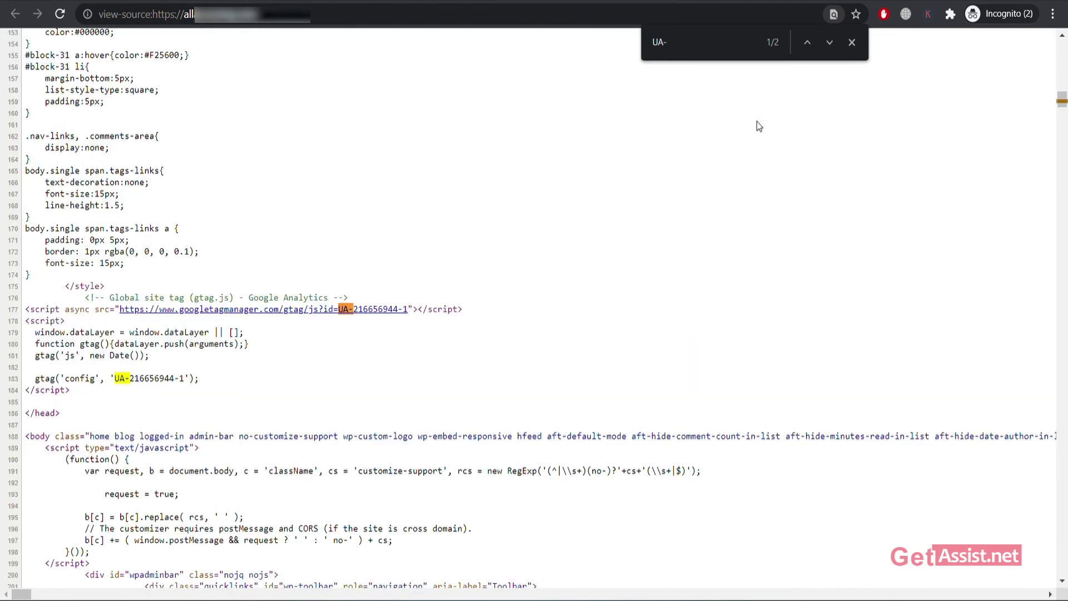